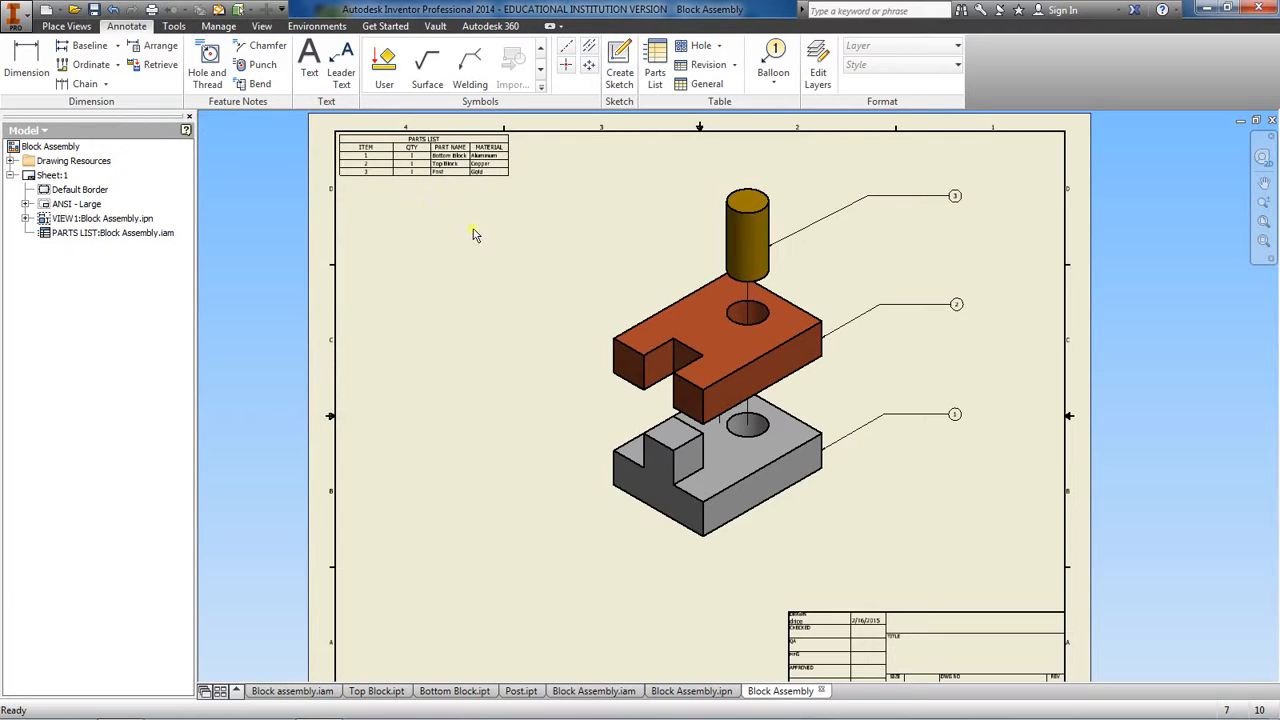
Set the parts list's data text style, Note Text (ANSI), to a text height of 6.10 mm and save the style edits
{"action": "scroll", "coordinate": [475, 234], "scroll_direction": "up", "scroll_amount": 3}
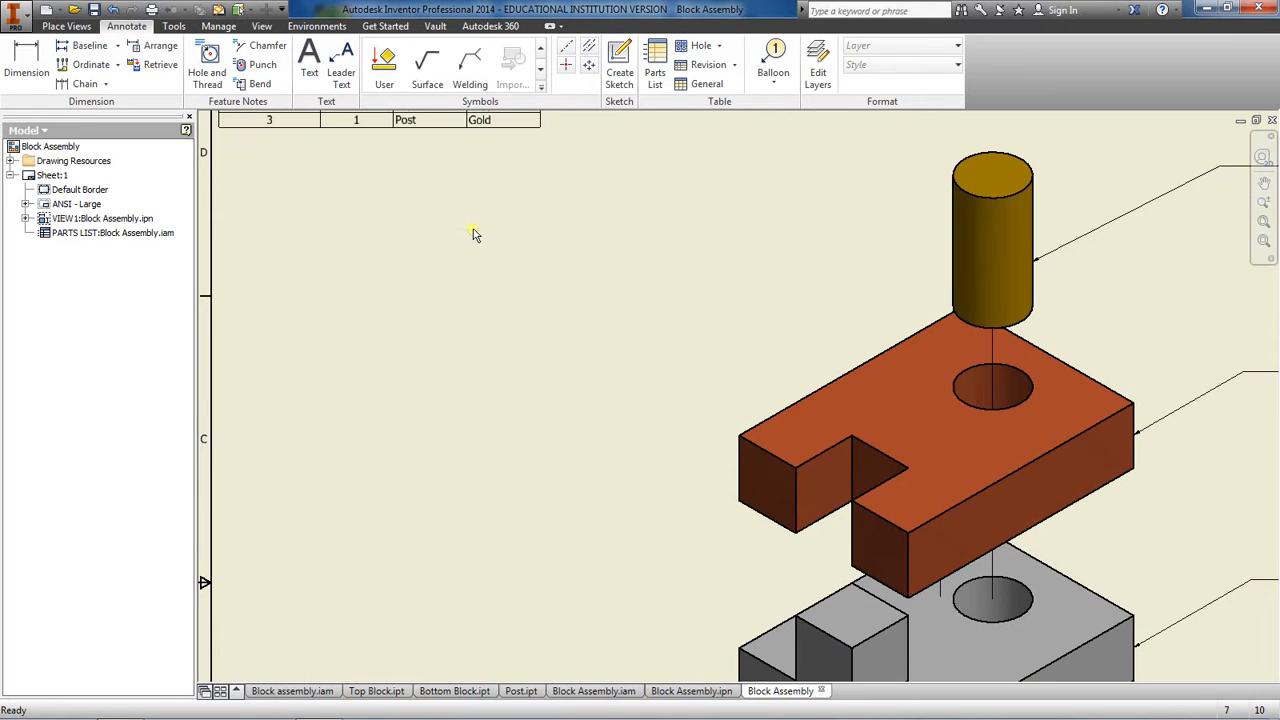
{"action": "mouse_move", "coordinate": [475, 234]}
{"action": "middle_mouse_down"}
{"action": "mouse_move", "coordinate": [677, 371]}
{"action": "mouse_move", "coordinate": [513, 353]}
{"action": "middle_mouse_up"}
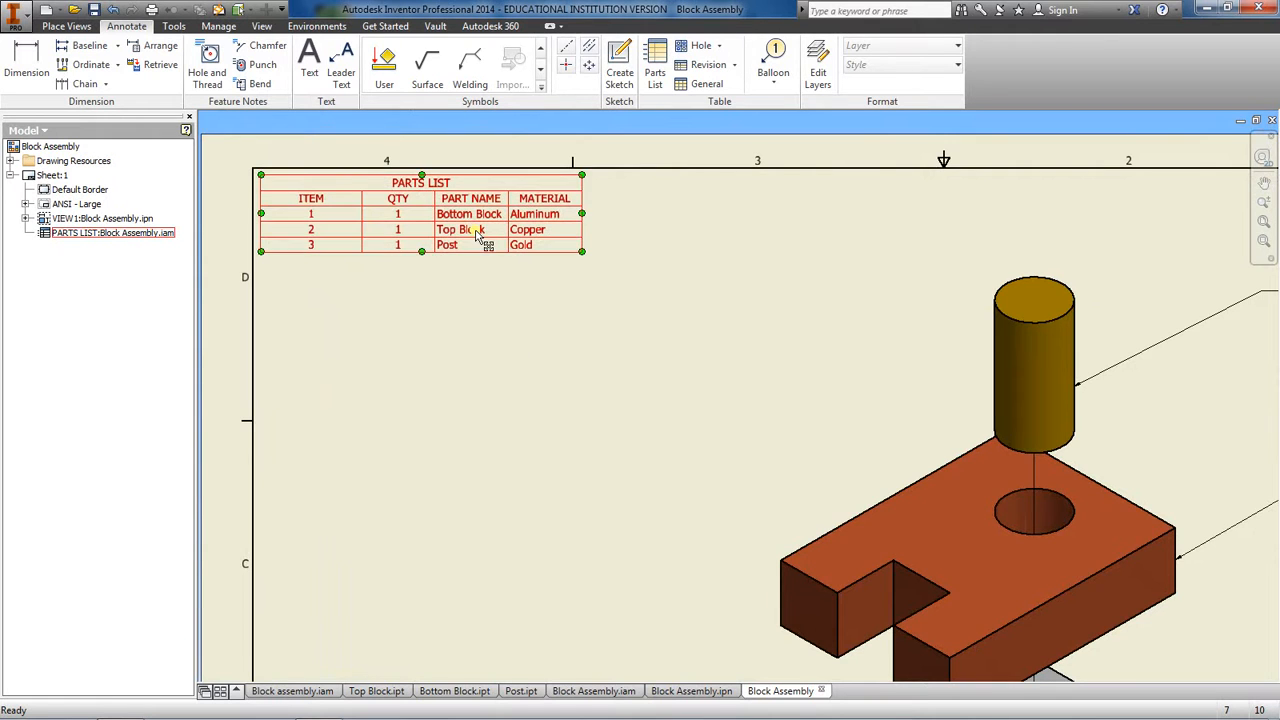
{"action": "scroll", "coordinate": [633, 349], "scroll_direction": "down", "scroll_amount": 2}
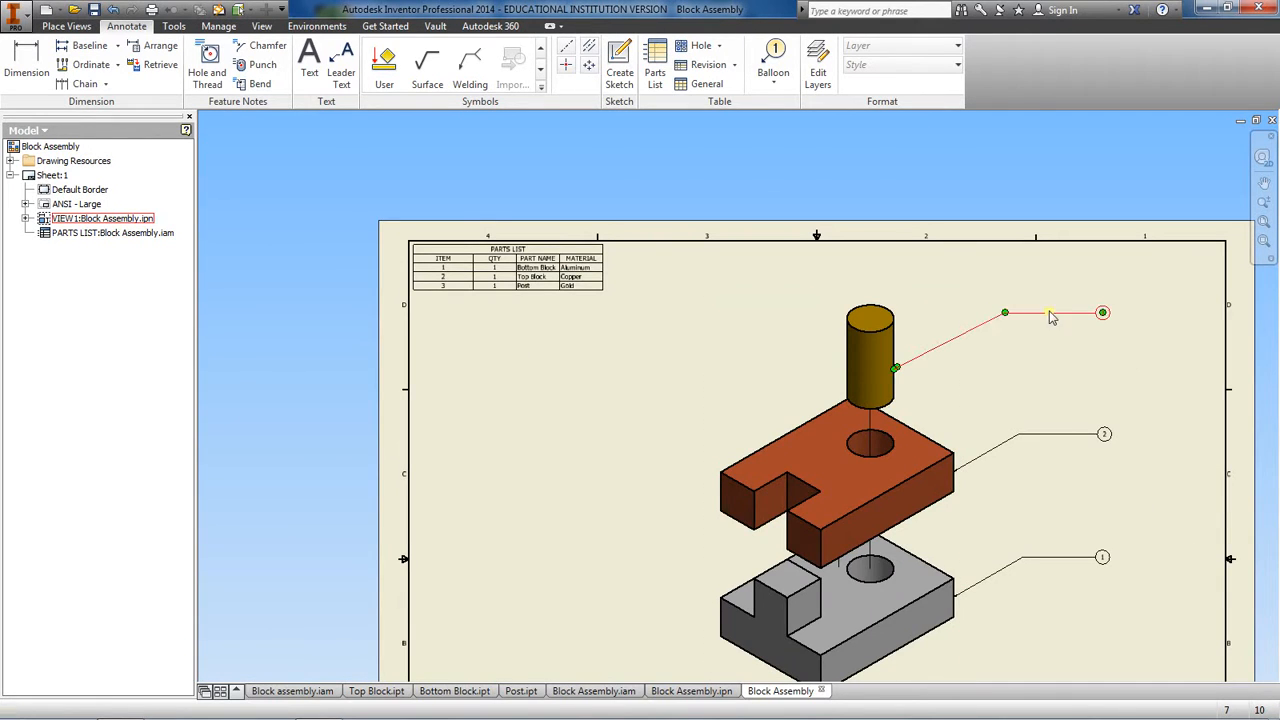
{"action": "left_click", "coordinate": [597, 284]}
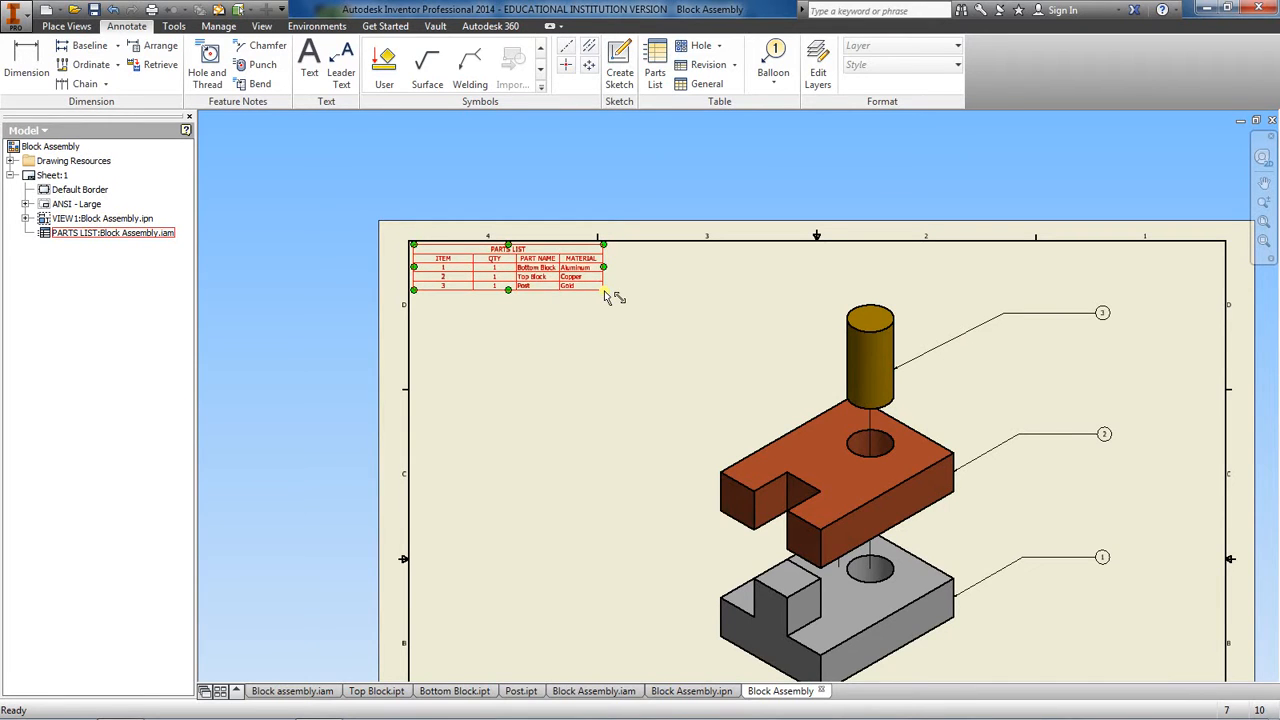
{"action": "right_click", "coordinate": [606, 296]}
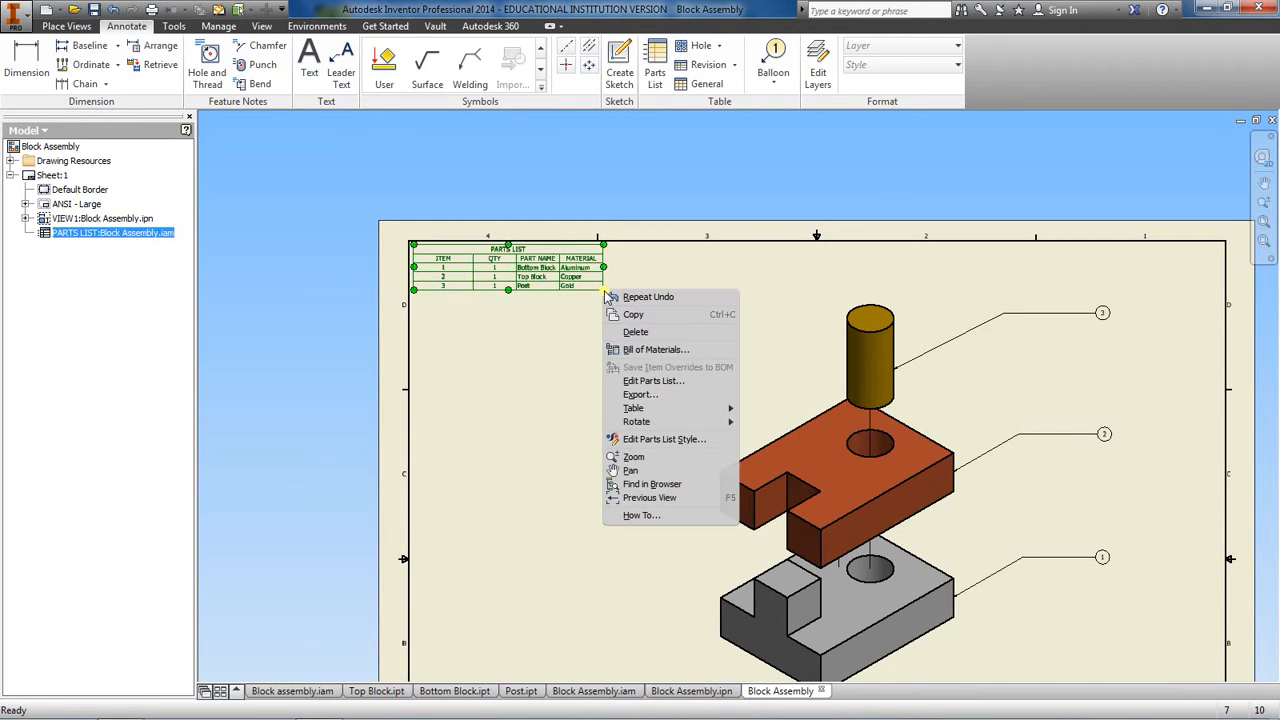
{"action": "left_click", "coordinate": [645, 440]}
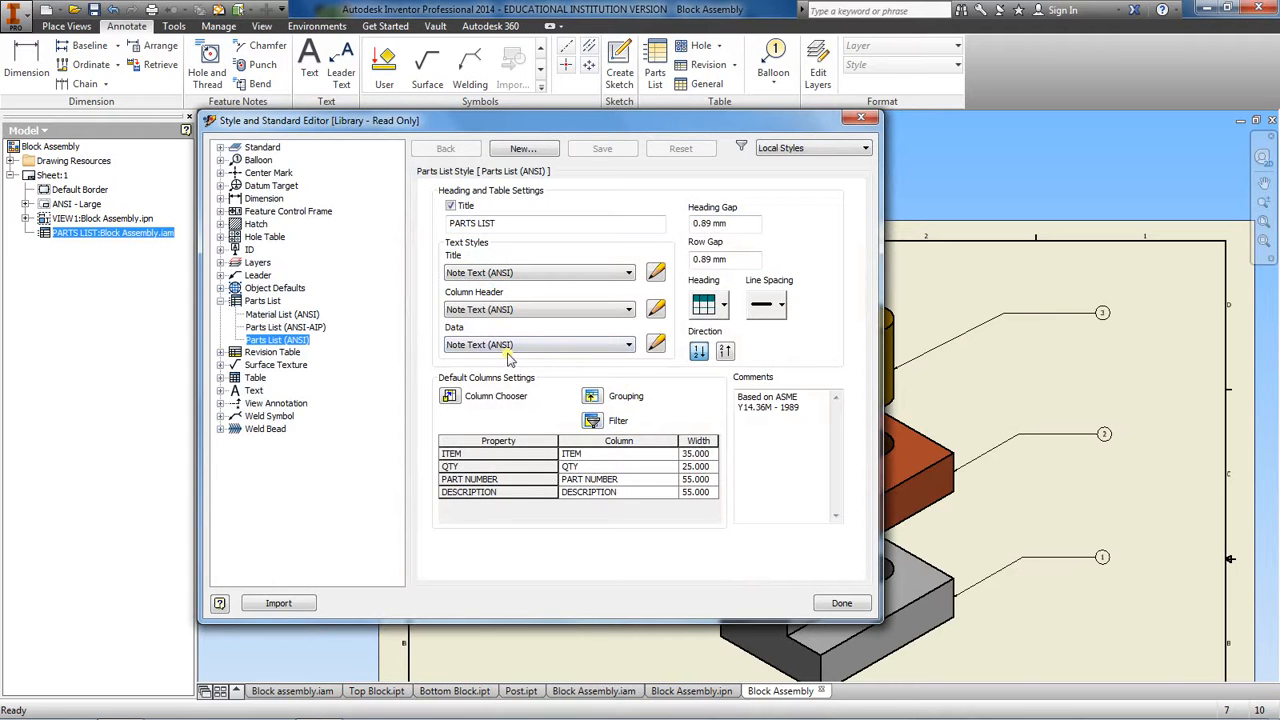
{"action": "left_click", "coordinate": [656, 344]}
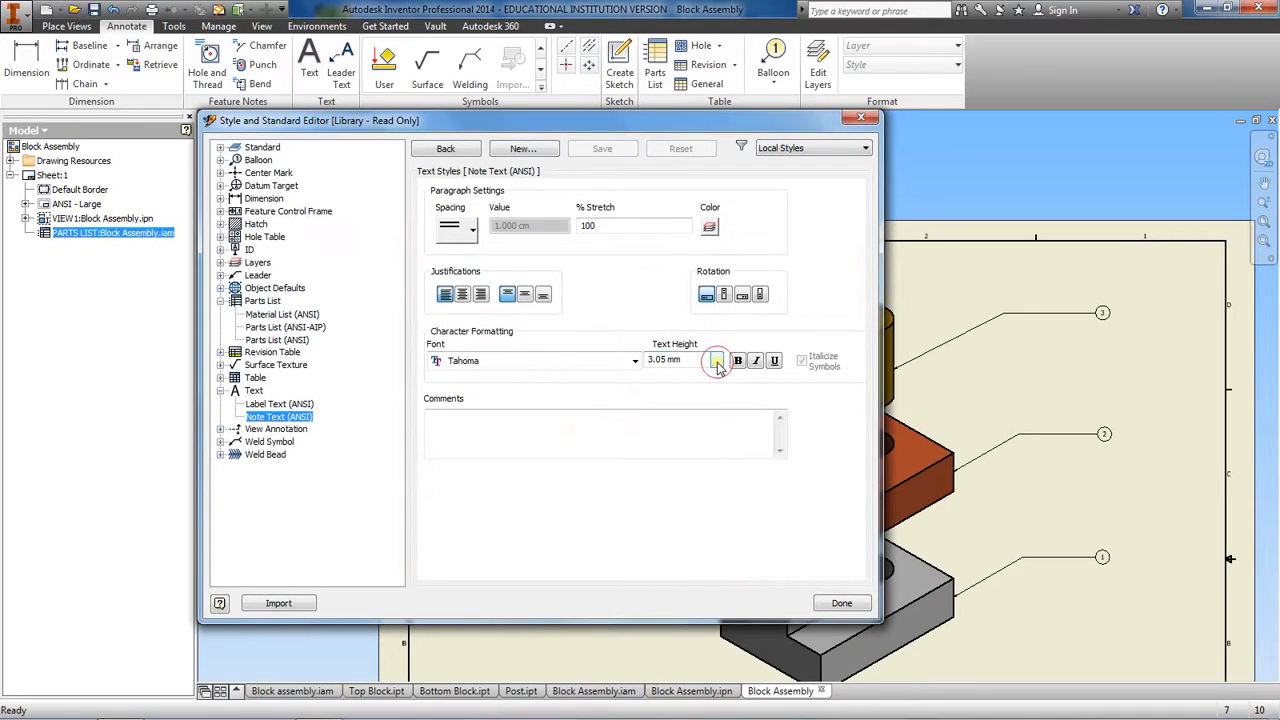
{"action": "left_click", "coordinate": [717, 362]}
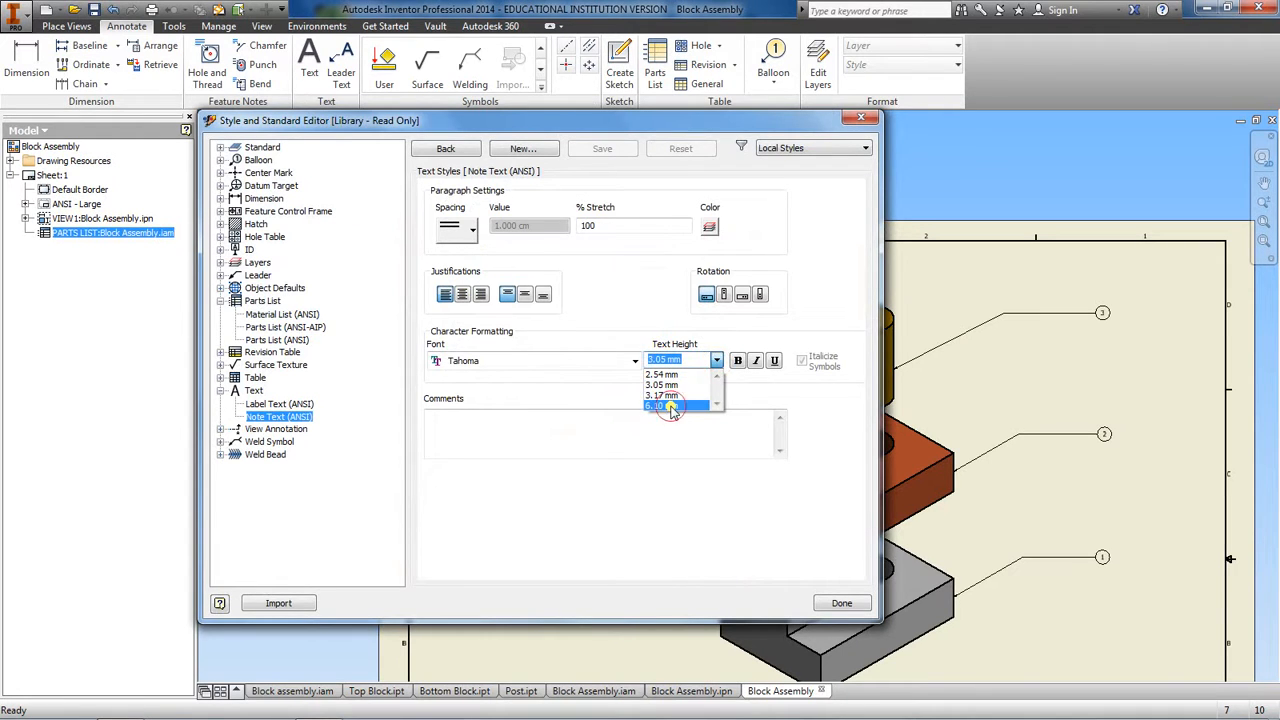
{"action": "left_click", "coordinate": [668, 406]}
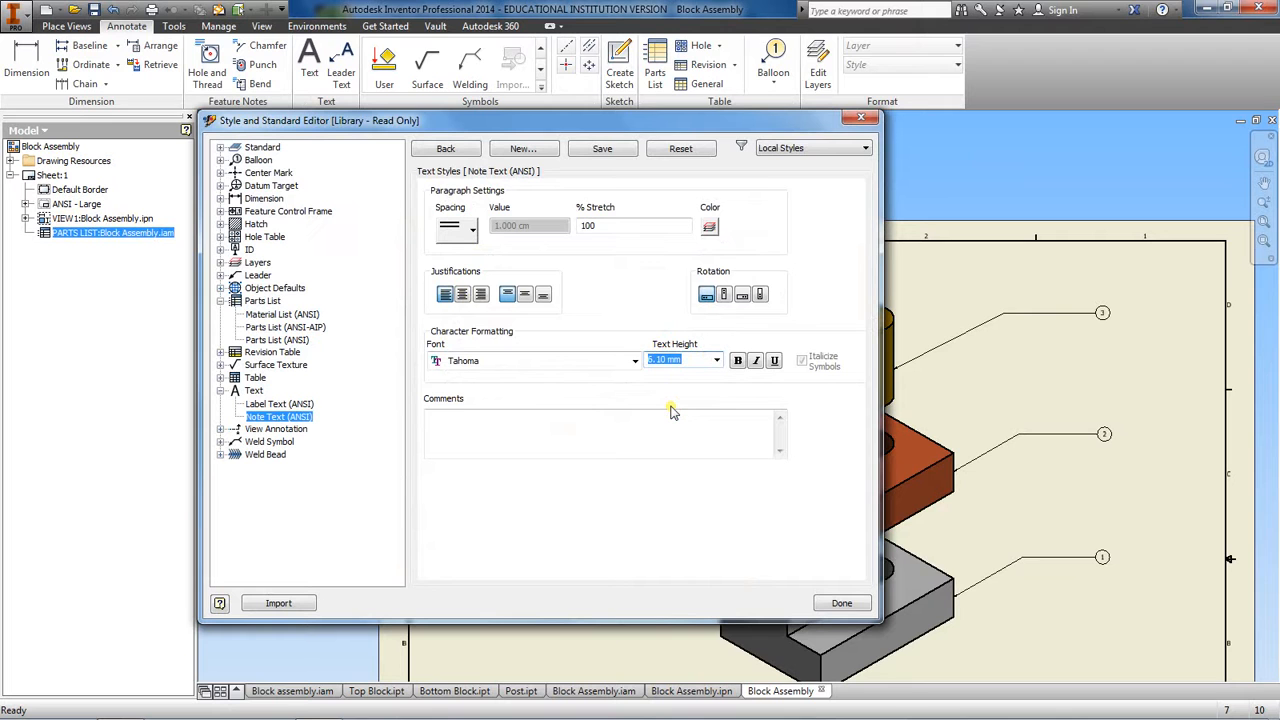
{"action": "left_click", "coordinate": [842, 603]}
{"action": "left_click", "coordinate": [523, 409]}
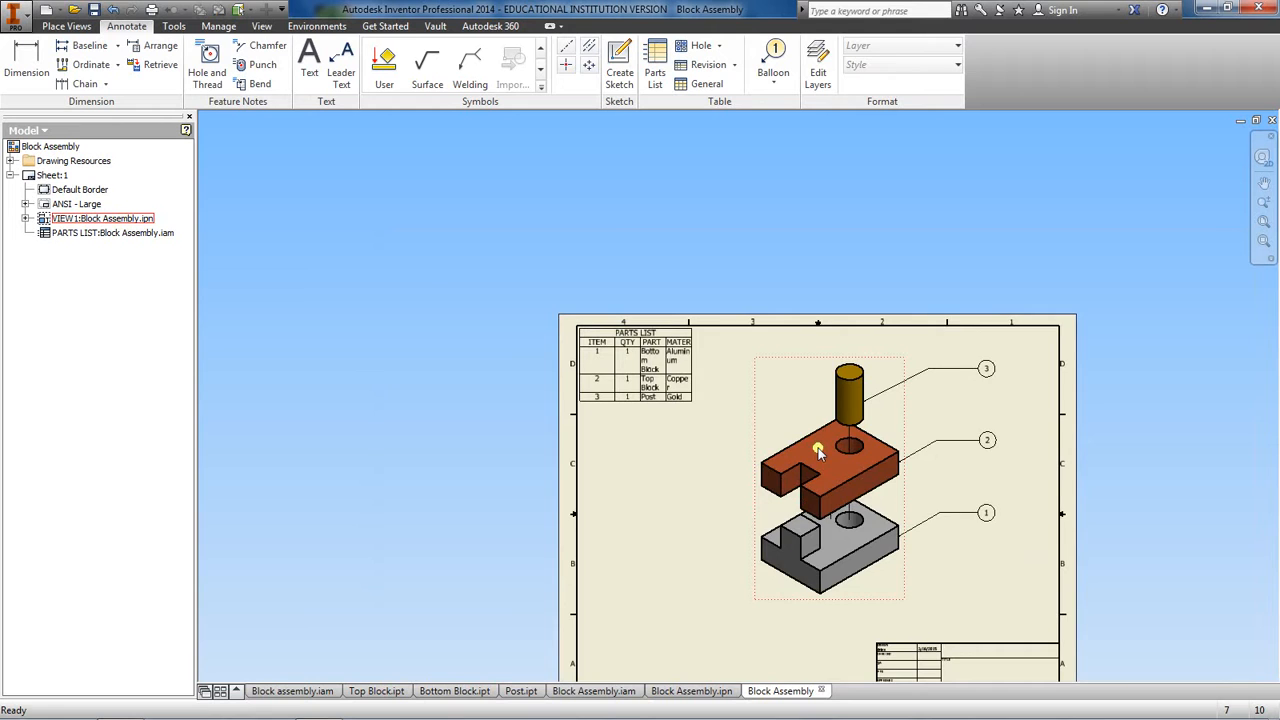
Widen the parts list table until all its column headings and entries fit on a single line
{"action": "middle_click_drag", "start_coordinate": [818, 451], "coordinate": [768, 394]}
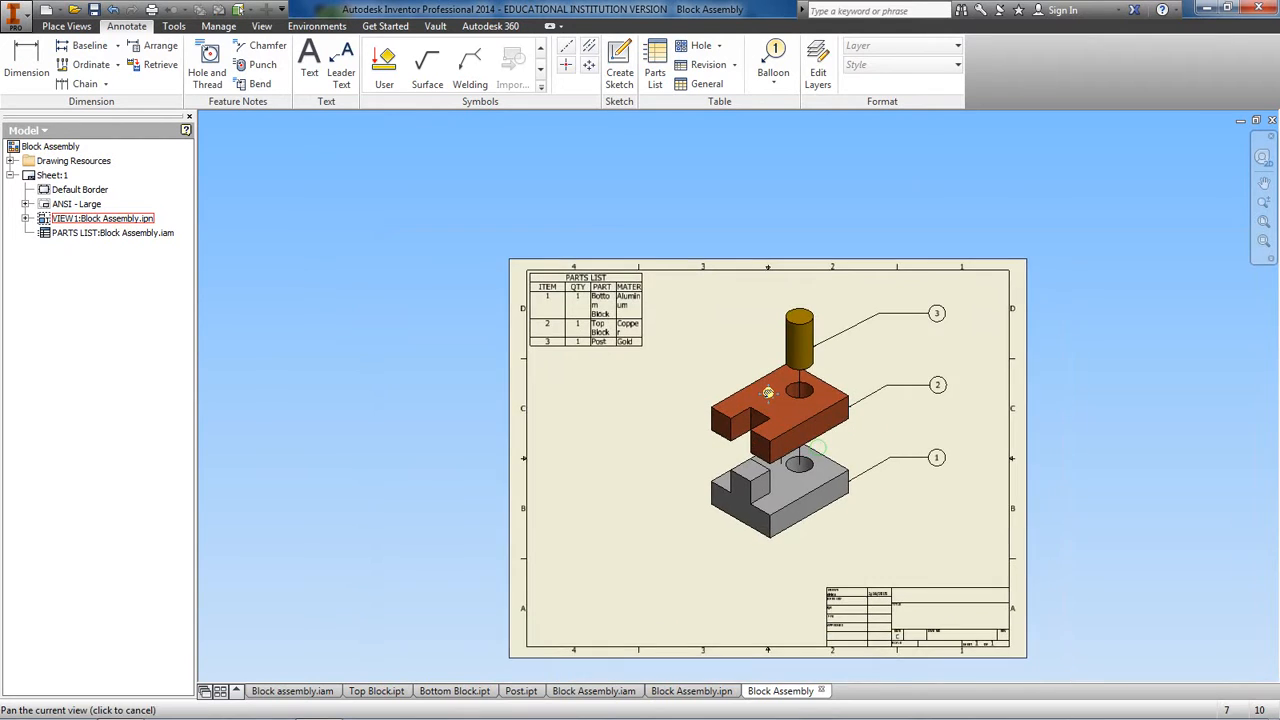
{"action": "scroll", "coordinate": [768, 394], "scroll_direction": "down", "scroll_amount": 3}
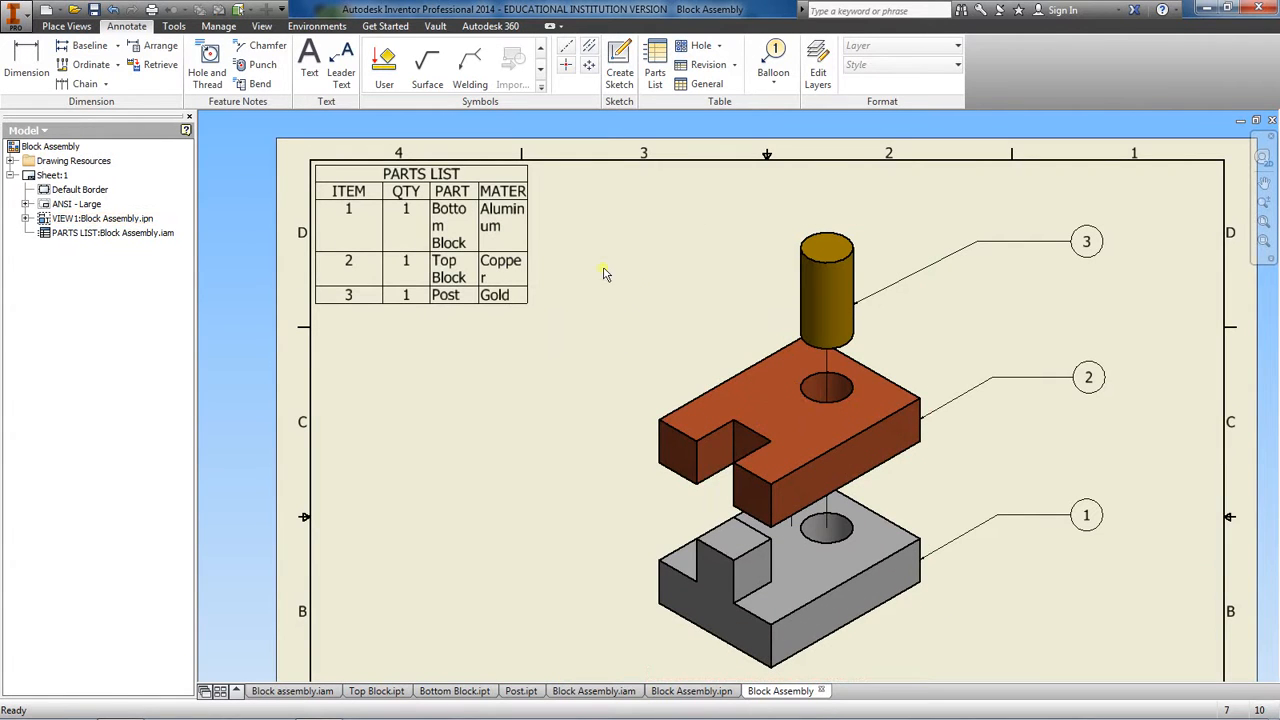
{"action": "left_click", "coordinate": [483, 222]}
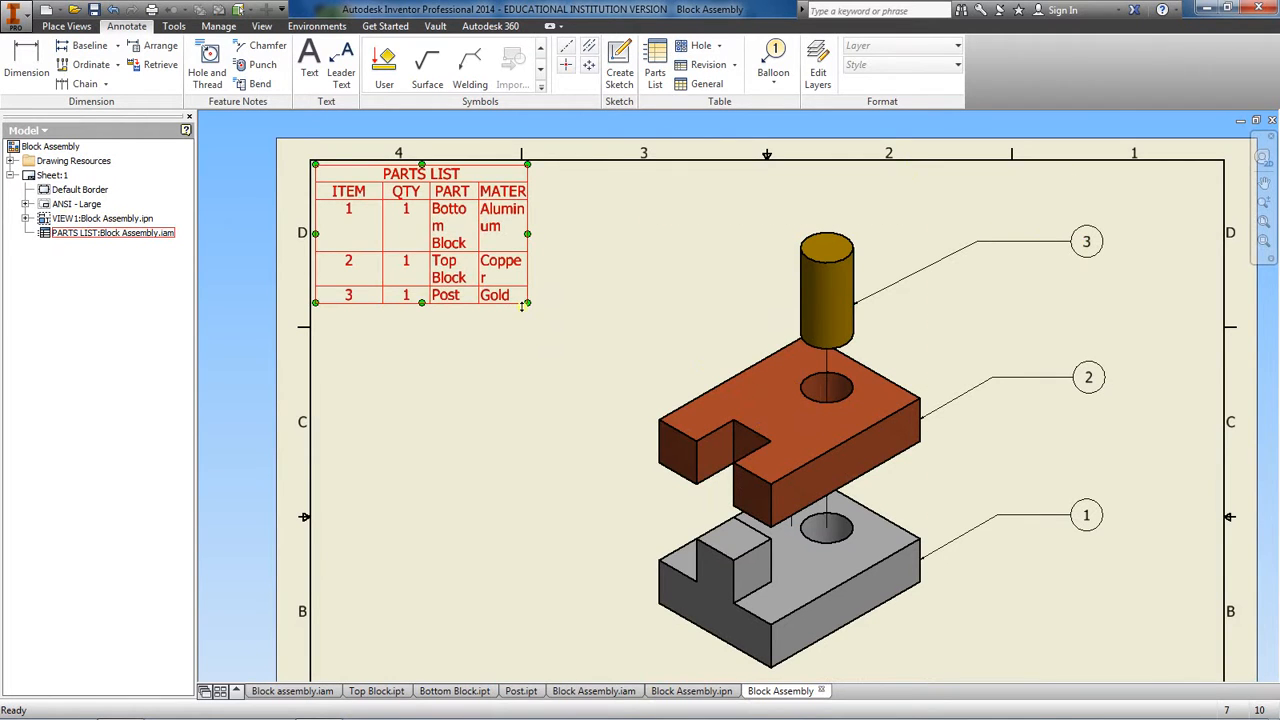
{"action": "left_click_drag", "start_coordinate": [529, 303], "coordinate": [636, 304]}
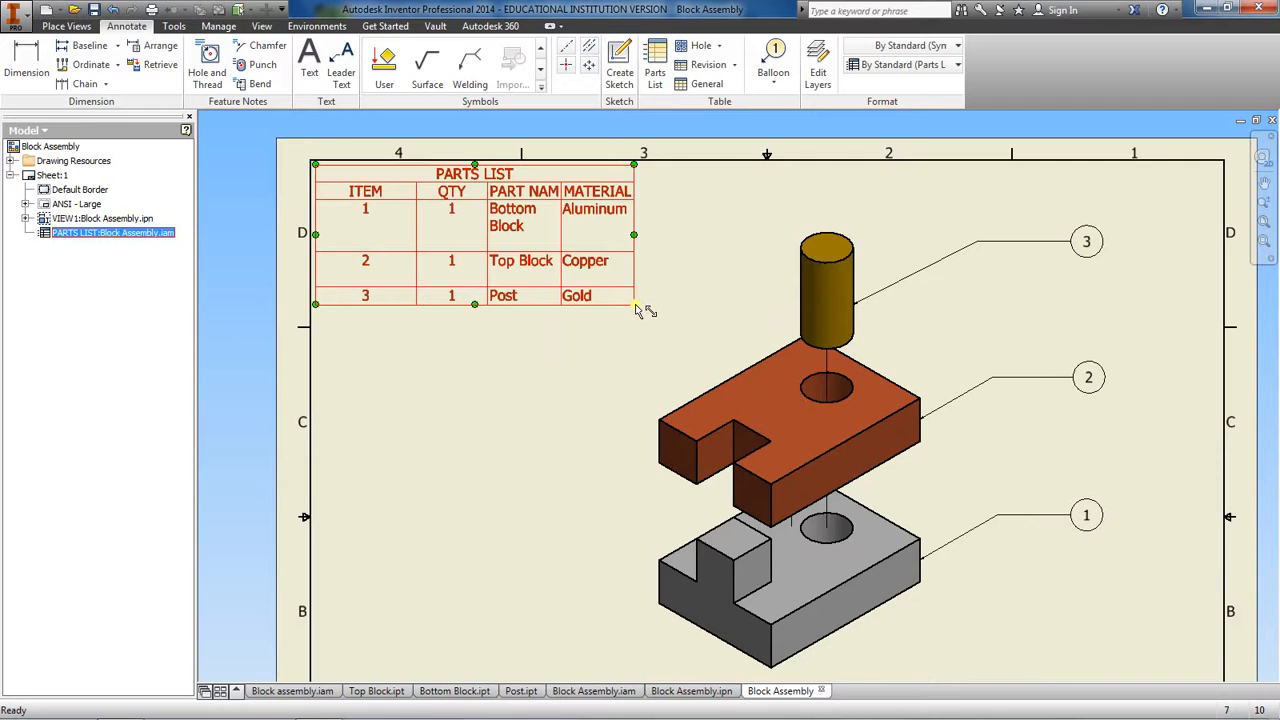
{"action": "left_click", "coordinate": [600, 363]}
{"action": "scroll", "coordinate": [601, 364], "scroll_direction": "up", "scroll_amount": 3}
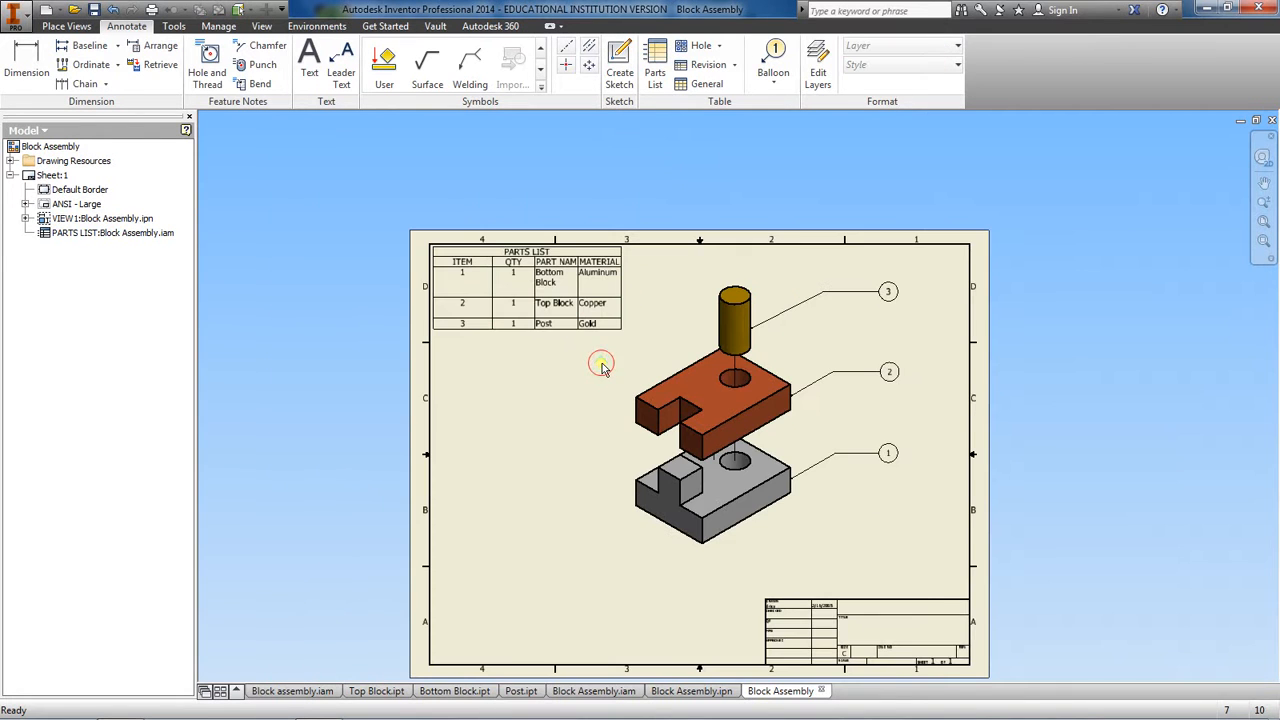
{"action": "mouse_move", "coordinate": [601, 367]}
{"action": "middle_mouse_down"}
{"action": "mouse_move", "coordinate": [486, 363]}
{"action": "mouse_move", "coordinate": [514, 405]}
{"action": "mouse_move", "coordinate": [526, 326]}
{"action": "middle_mouse_up"}
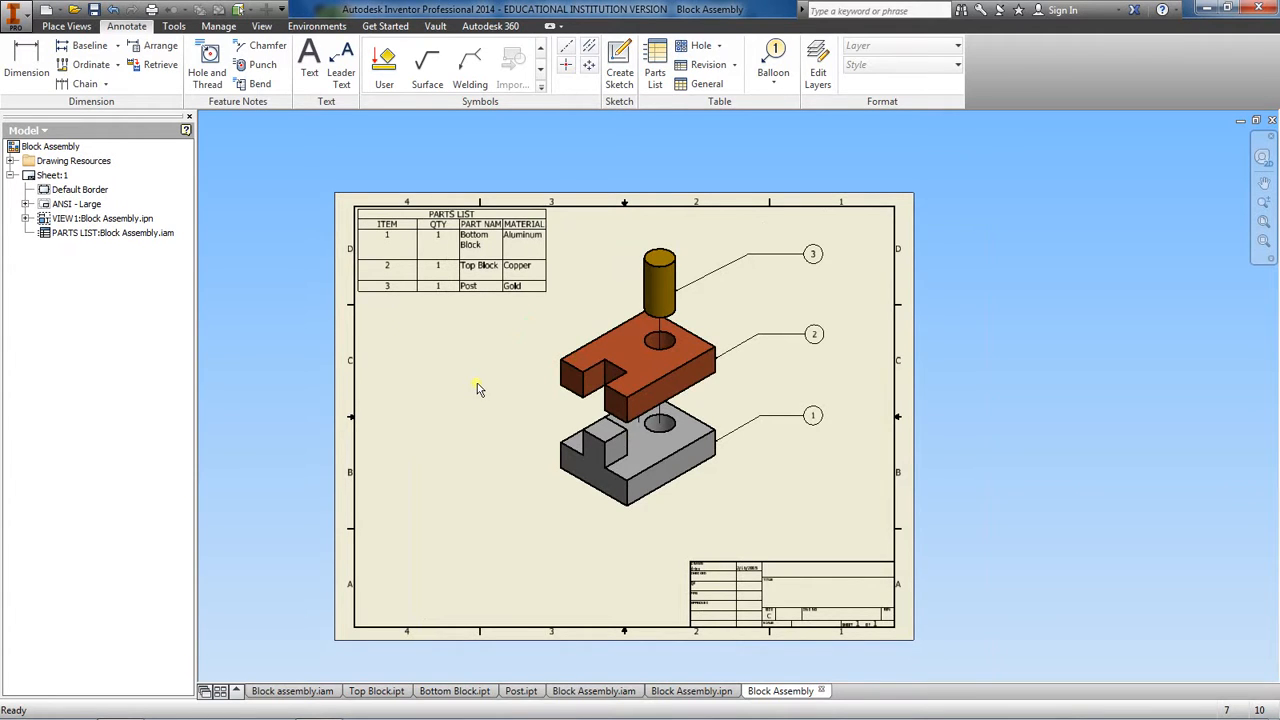
{"action": "left_click", "coordinate": [547, 293]}
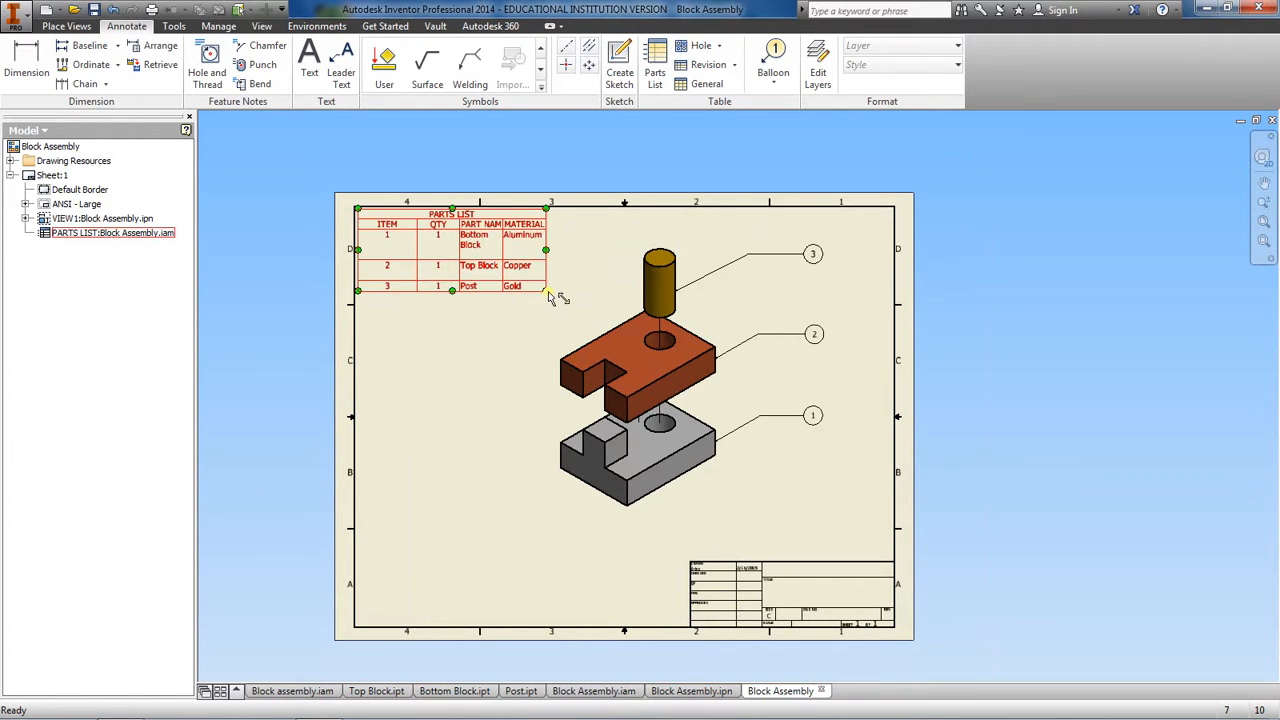
{"action": "left_click_drag", "start_coordinate": [546, 291], "coordinate": [601, 265]}
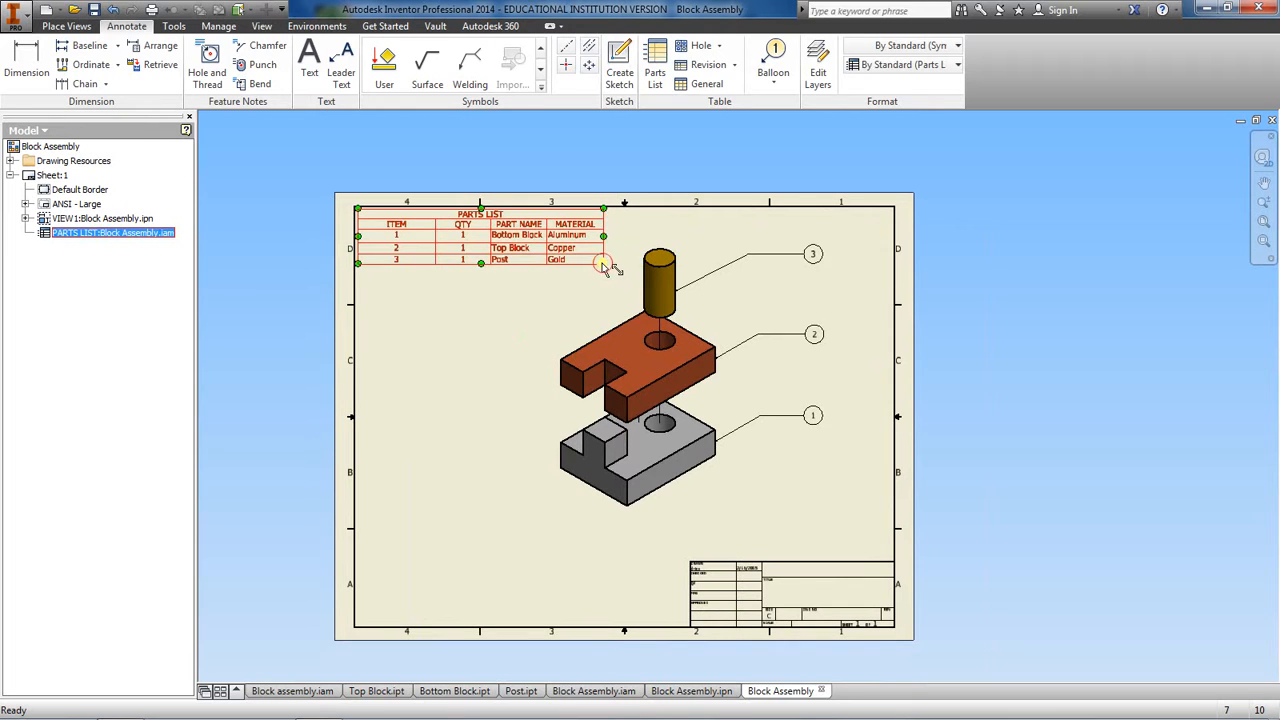
{"action": "left_click", "coordinate": [464, 320]}
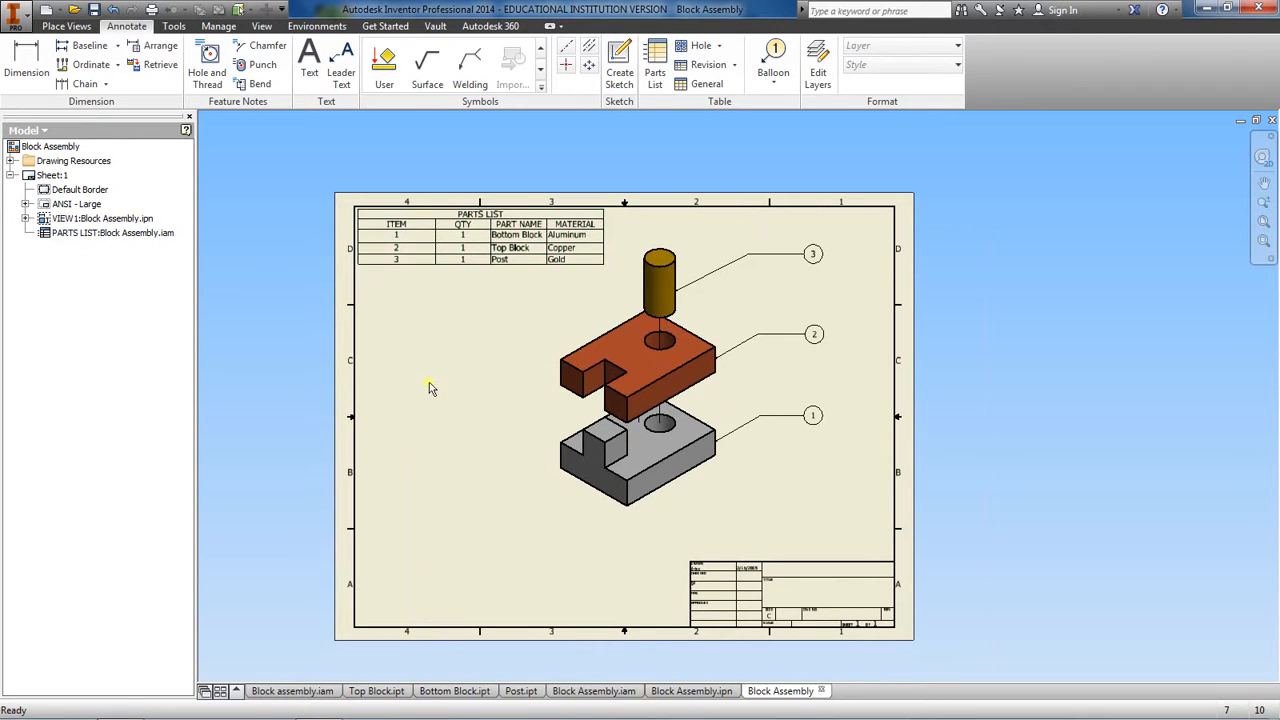
Open the Block Assembly drawing's iProperties and replace the author entry in the summary with the drafter's first name
{"action": "scroll", "coordinate": [590, 540], "scroll_direction": "down", "scroll_amount": 2}
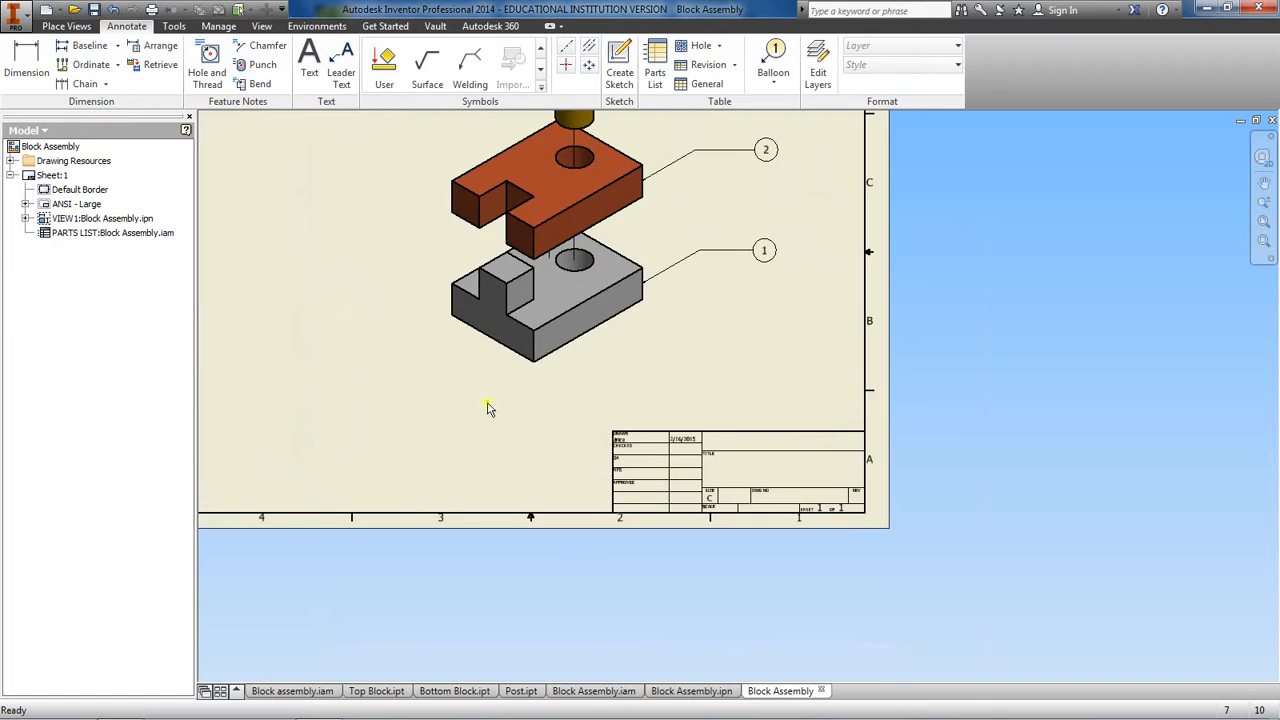
{"action": "scroll", "coordinate": [529, 434], "scroll_direction": "down", "scroll_amount": 2}
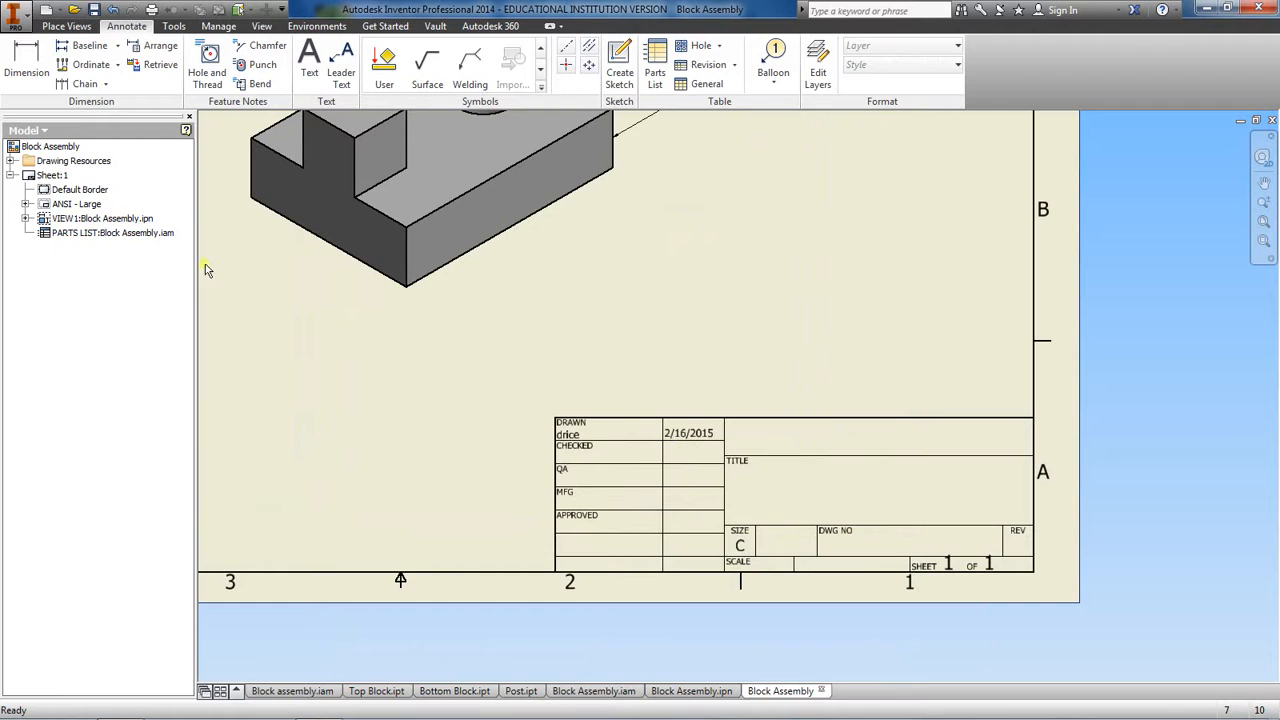
{"action": "scroll", "coordinate": [348, 351], "scroll_direction": "down", "scroll_amount": 2}
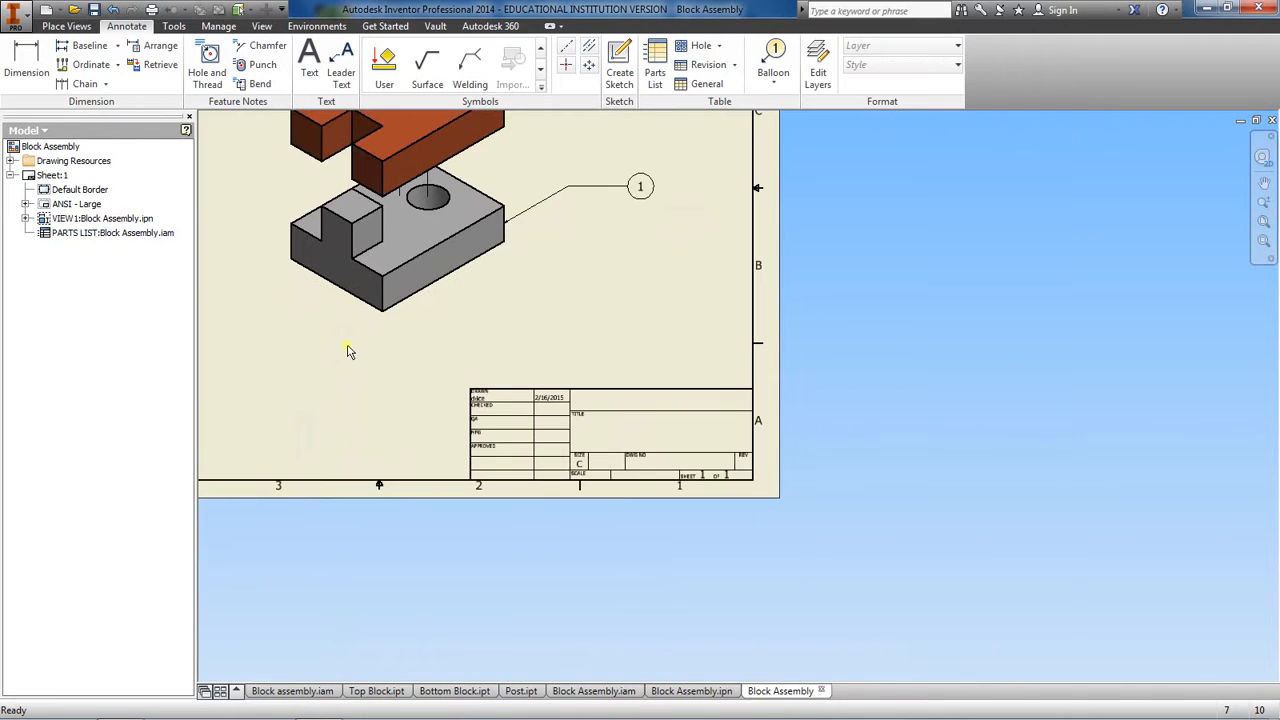
{"action": "right_click", "coordinate": [43, 151]}
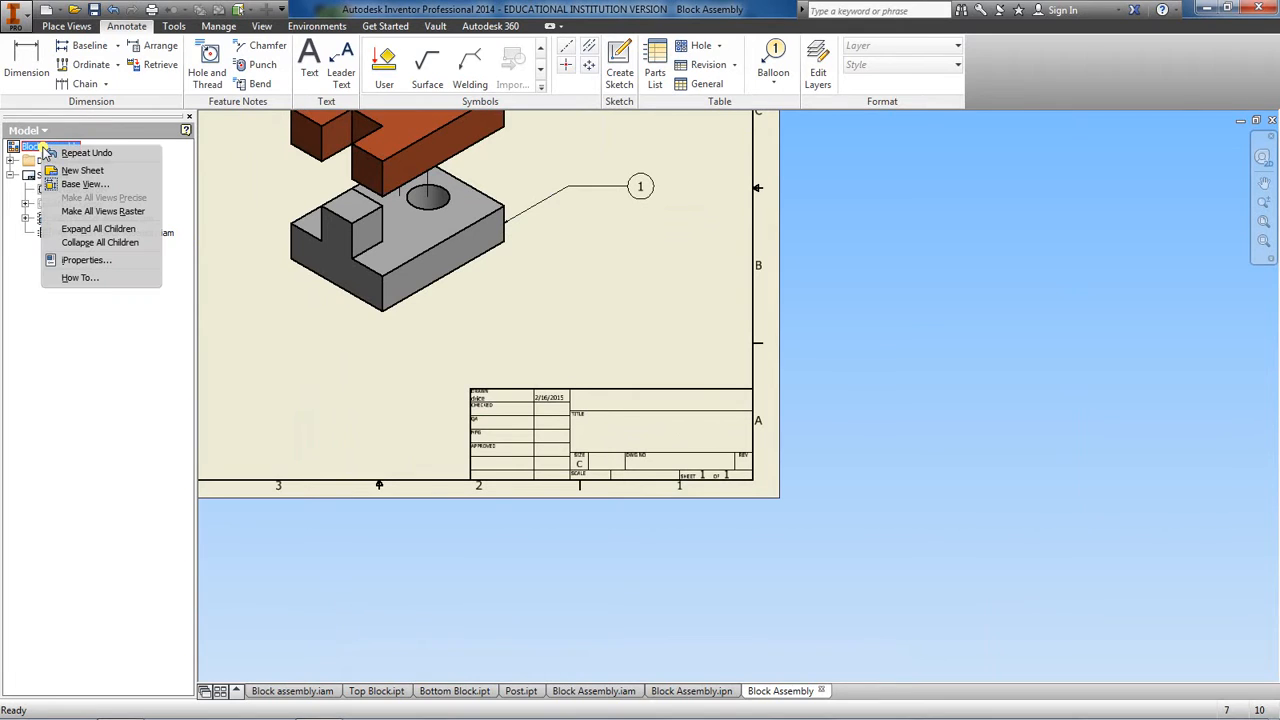
{"action": "left_click", "coordinate": [86, 260]}
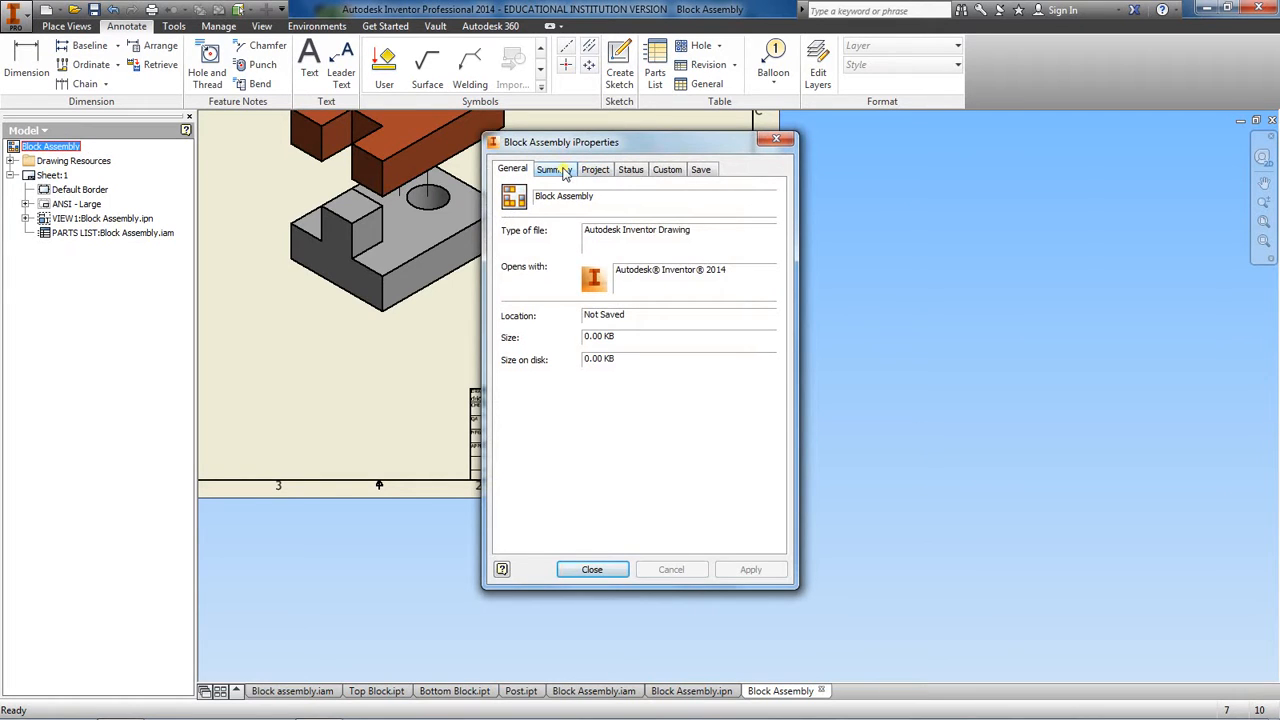
{"action": "left_click_drag", "start_coordinate": [570, 143], "coordinate": [727, 155]}
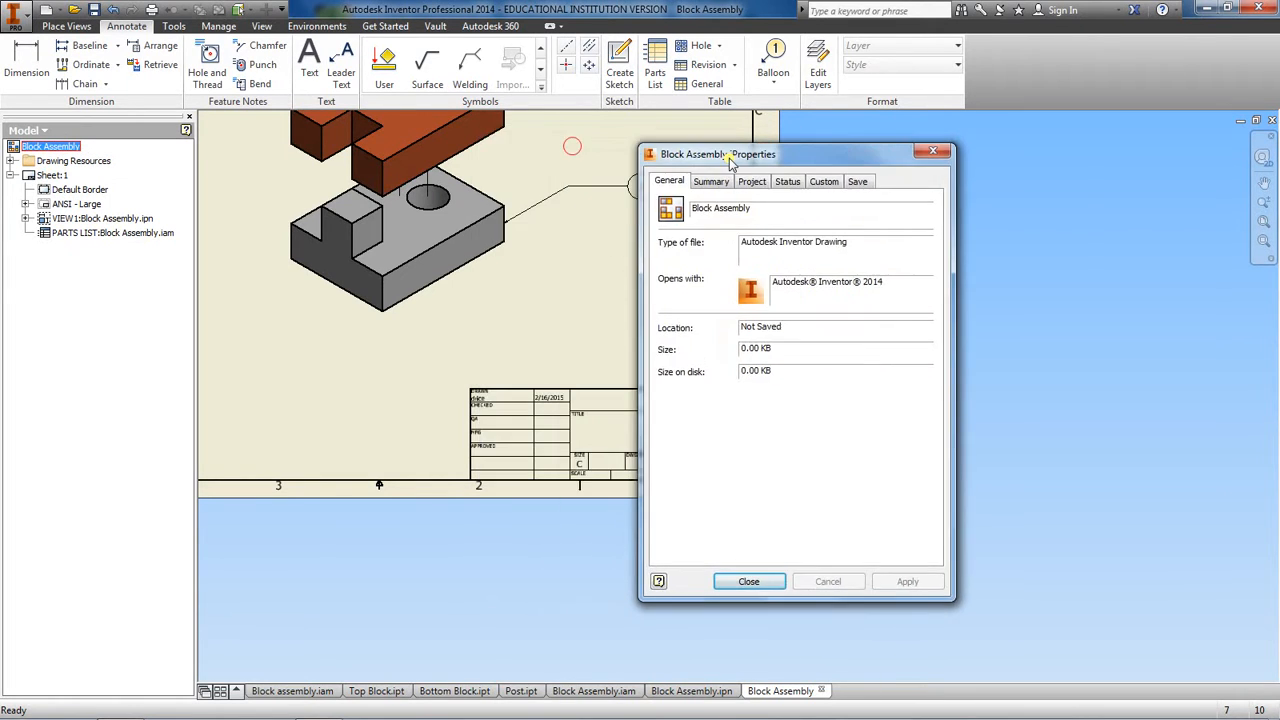
{"action": "left_click", "coordinate": [714, 182]}
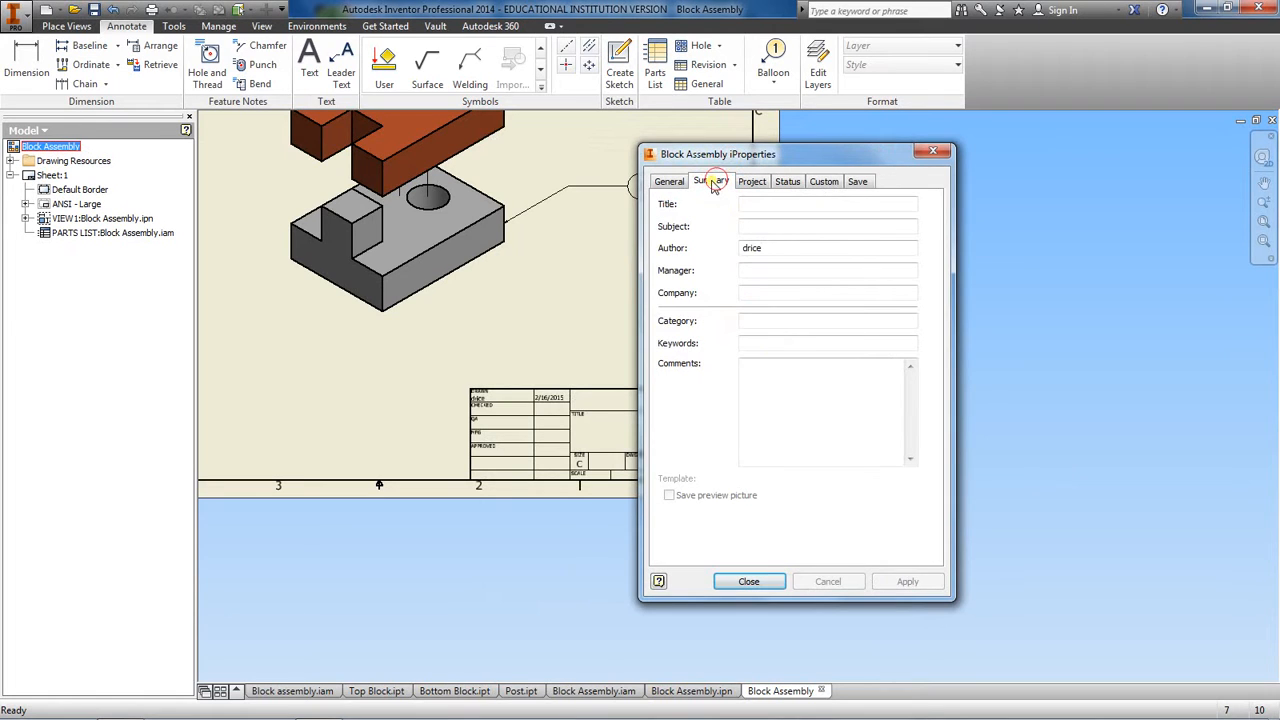
{"action": "left_click_drag", "start_coordinate": [777, 251], "coordinate": [694, 250]}
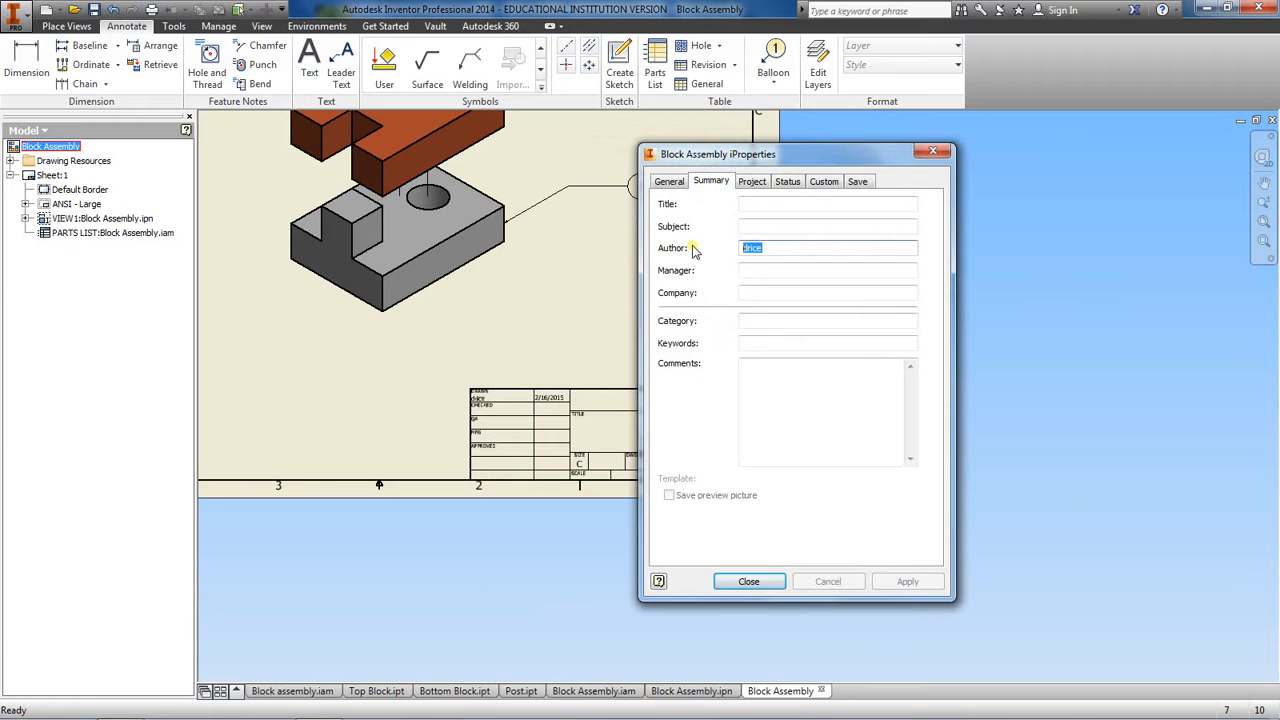
{"action": "type", "text": "Dem"}
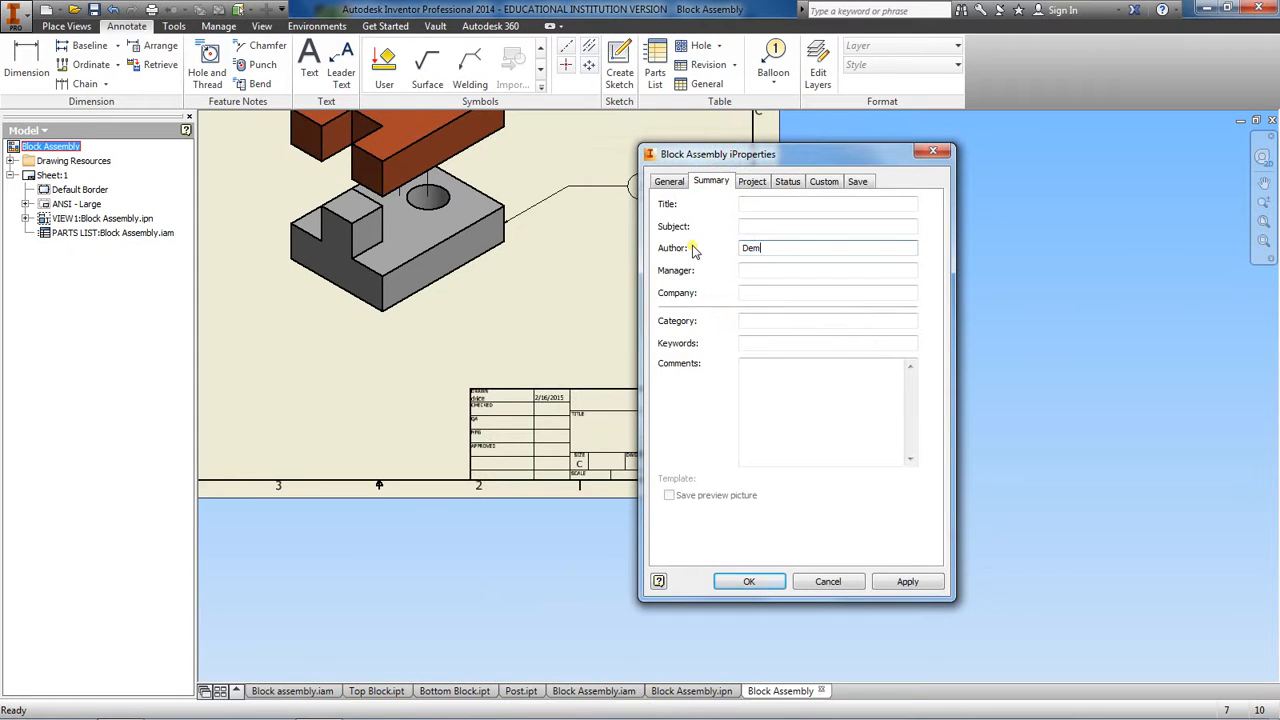
{"action": "type", "text": "etrius"}
Enter James Madison Preparatory High School as the company in the drawing's iProperties
{"action": "left_click", "coordinate": [794, 292]}
{"action": "type", "text": "J"}
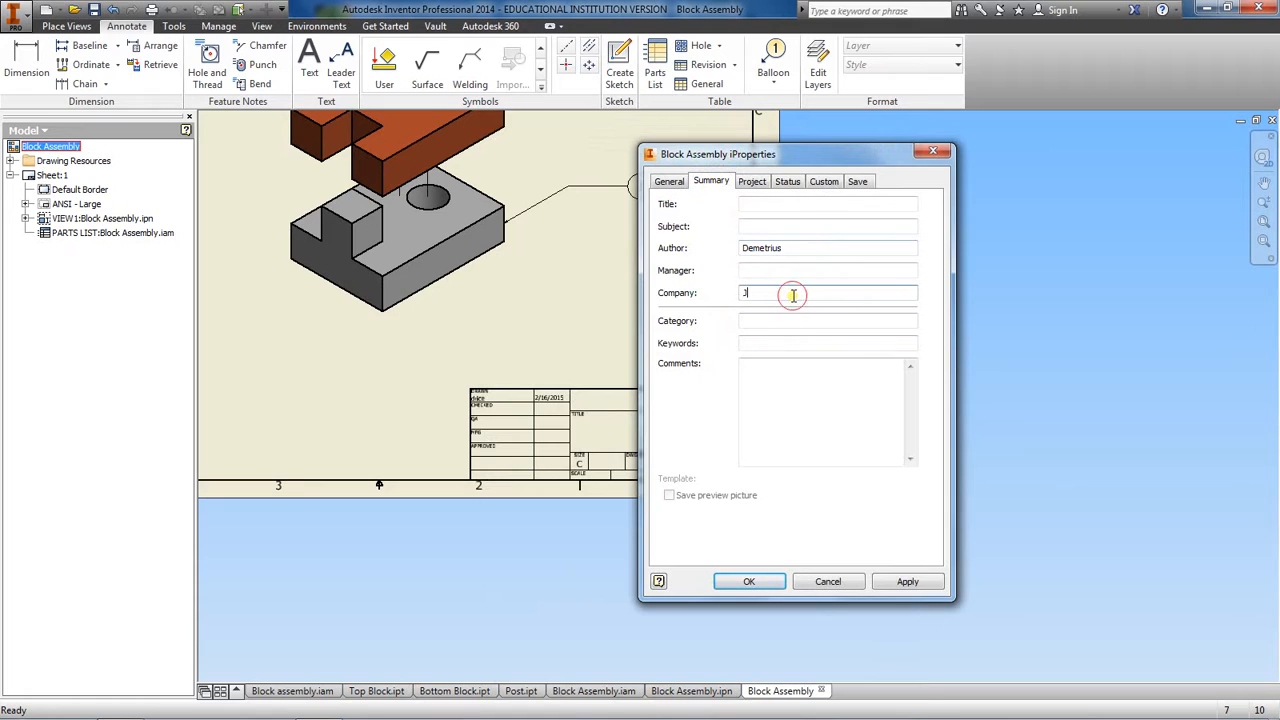
{"action": "type", "text": "maes"}
{"action": "key", "text": "BackSpace"}
{"action": "key", "text": "BackSpace"}
{"action": "key", "text": "BackSpace"}
{"action": "type", "text": "Madison Preparatory High School"}
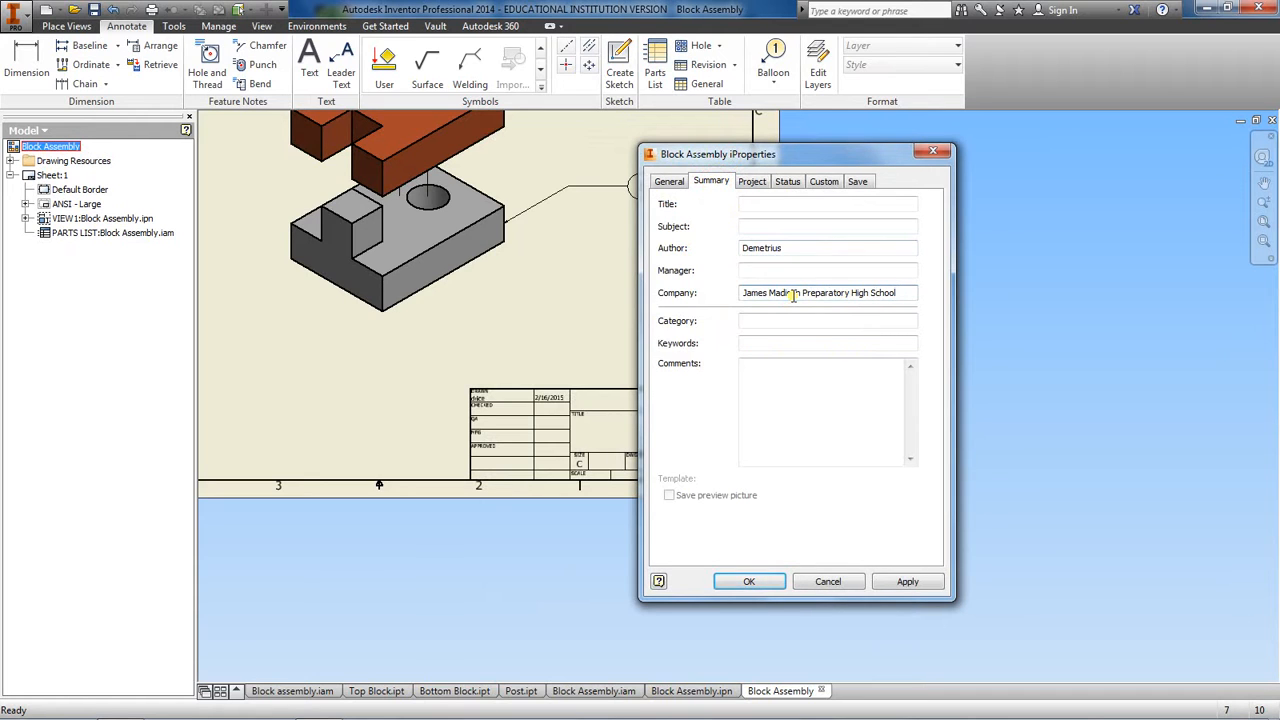
Enter Block Assembly as the drawing's title and apply the iProperties changes to the title block
{"action": "left_click", "coordinate": [755, 183]}
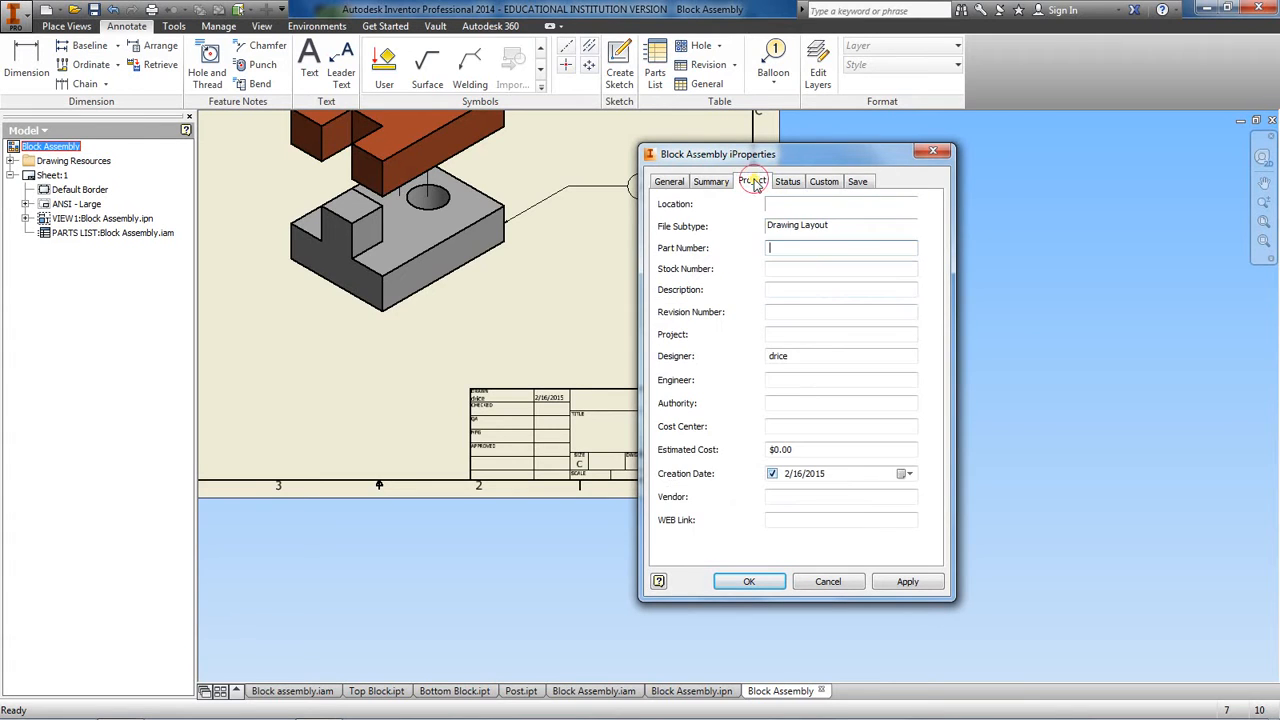
{"action": "left_click", "coordinate": [782, 250]}
{"action": "left_click", "coordinate": [702, 181]}
{"action": "left_click", "coordinate": [762, 203]}
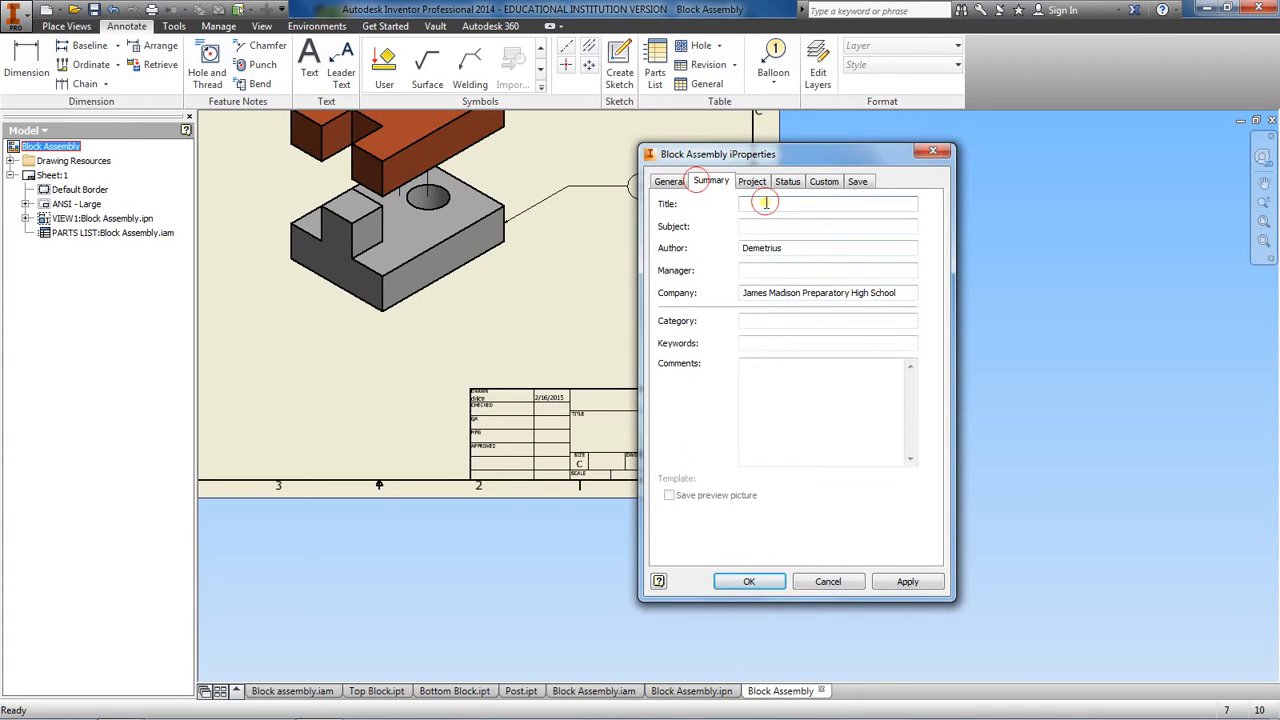
{"action": "type", "text": "Block Assembly"}
{"action": "left_click", "coordinate": [907, 581]}
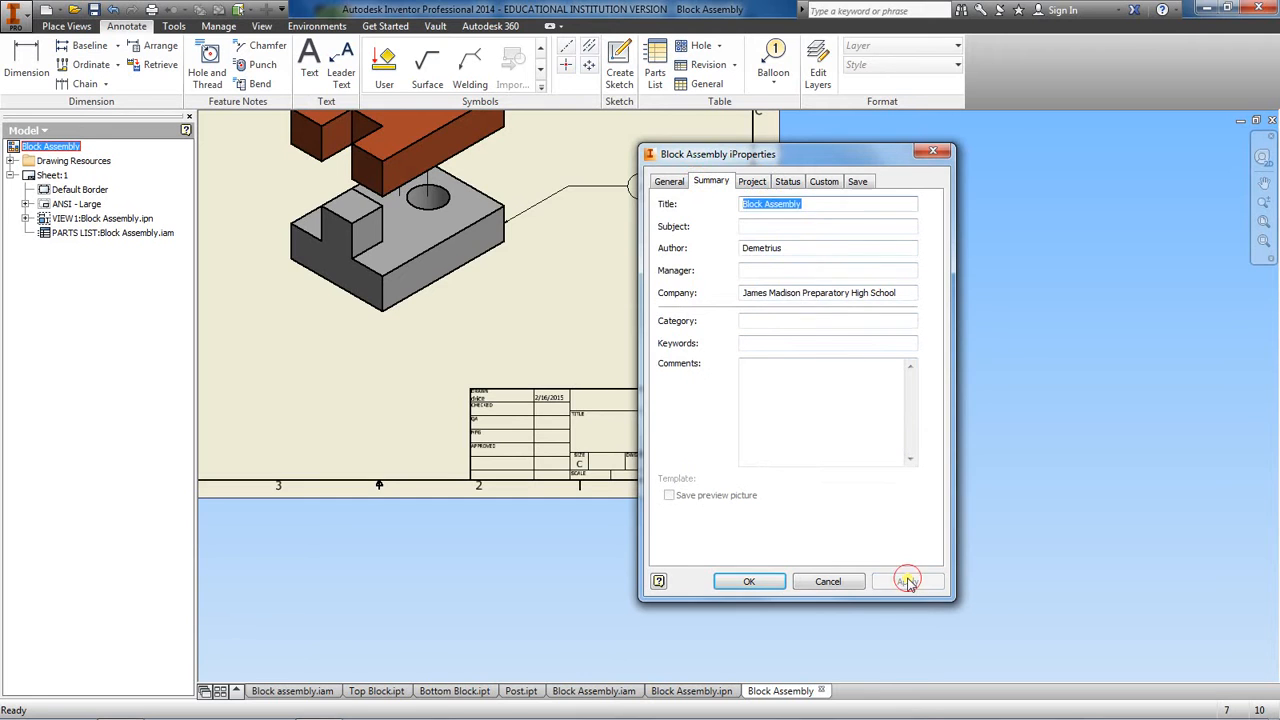
{"action": "left_click", "coordinate": [749, 581]}
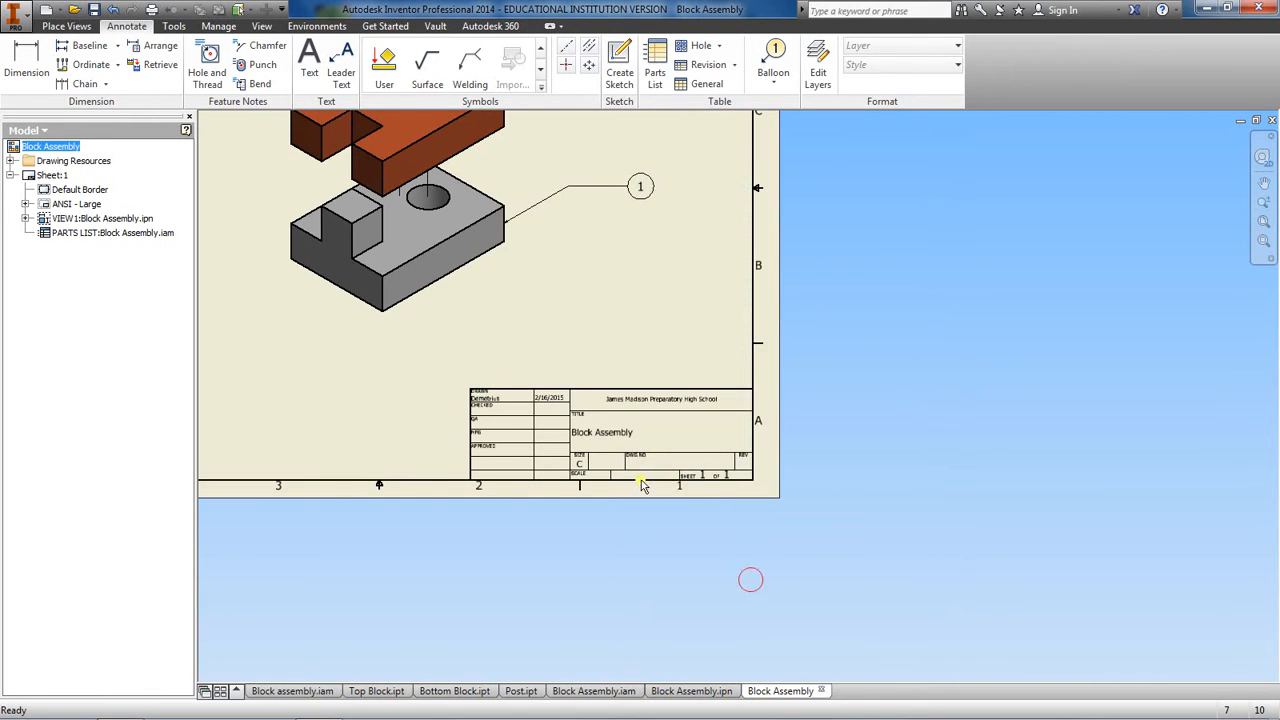
{"action": "scroll", "coordinate": [643, 485], "scroll_direction": "up", "scroll_amount": 3}
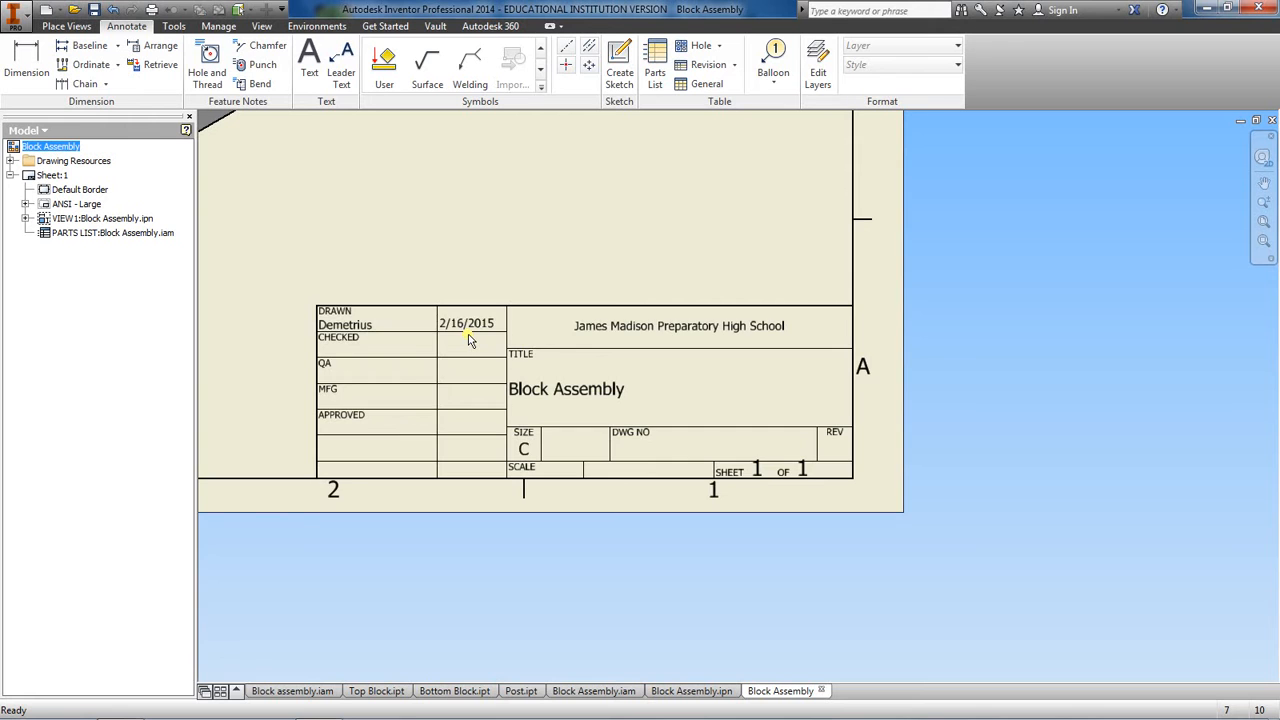
{"action": "scroll", "coordinate": [469, 340], "scroll_direction": "down", "scroll_amount": 3}
{"action": "mouse_move", "coordinate": [469, 340]}
{"action": "middle_mouse_down"}
{"action": "mouse_move", "coordinate": [740, 444]}
{"action": "mouse_move", "coordinate": [735, 495]}
{"action": "middle_mouse_up"}
{"action": "scroll", "coordinate": [748, 410], "scroll_direction": "up", "scroll_amount": 3}
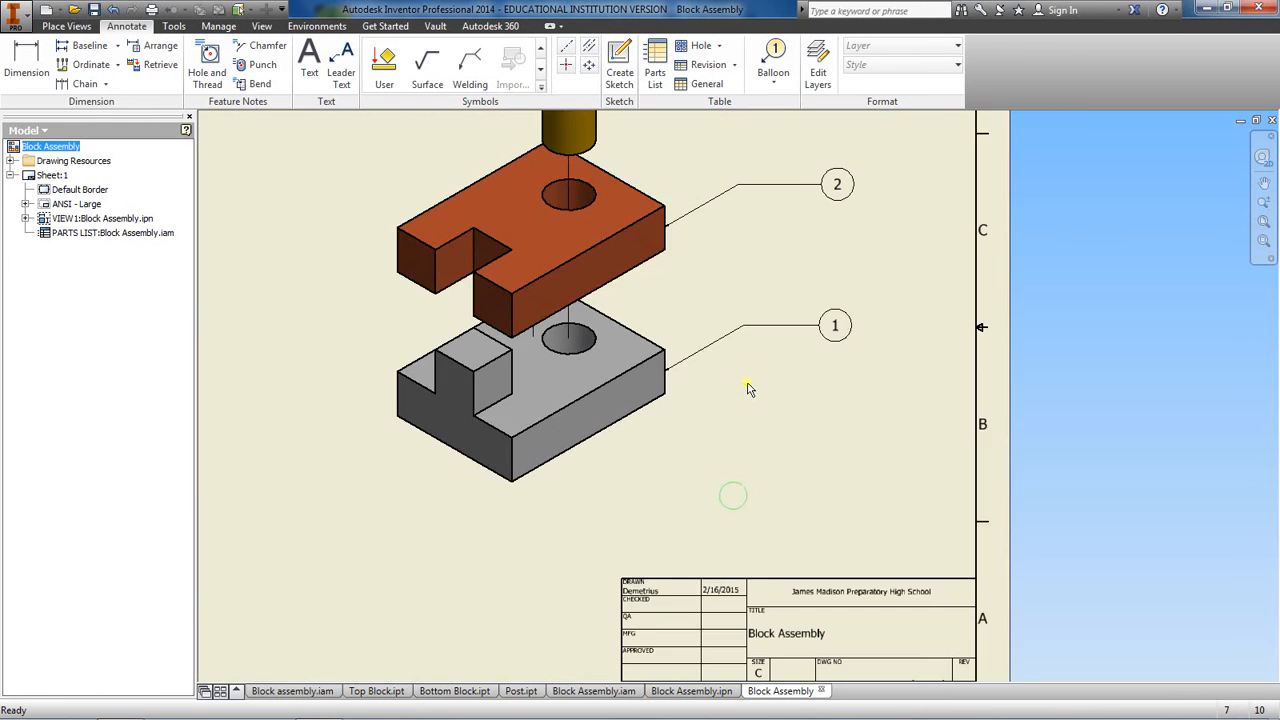
{"action": "scroll", "coordinate": [750, 388], "scroll_direction": "down", "scroll_amount": 2}
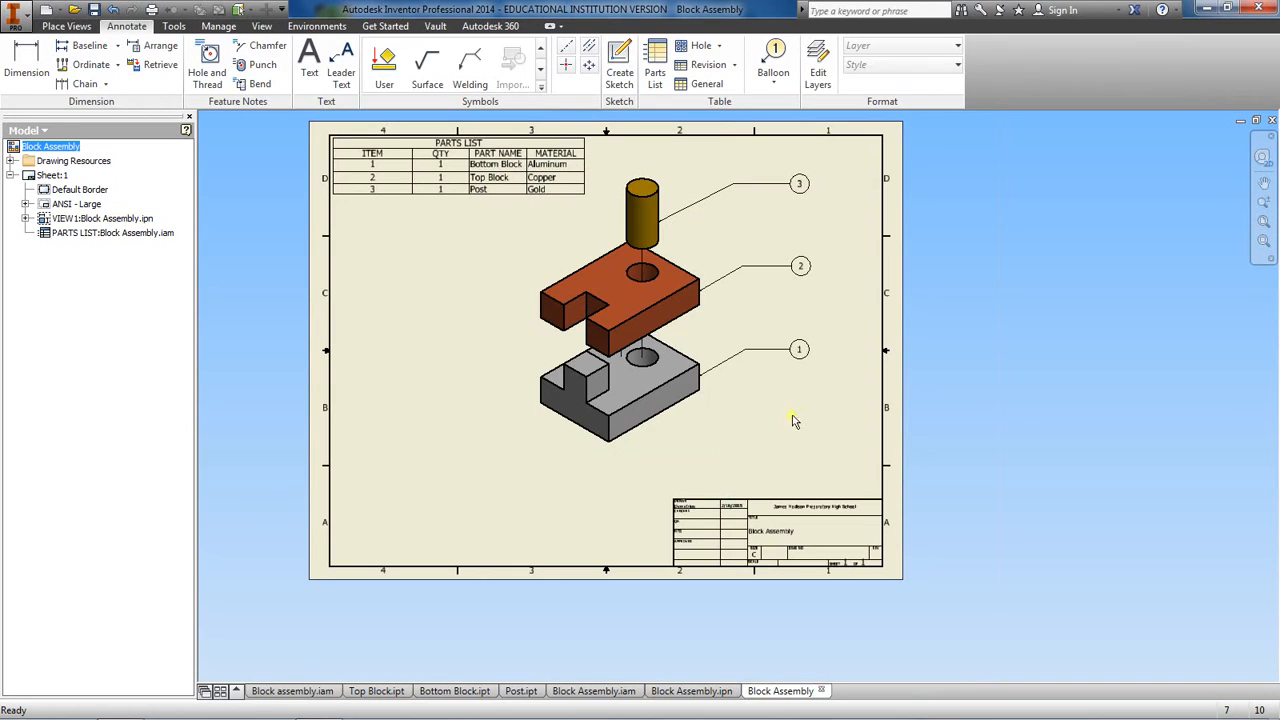